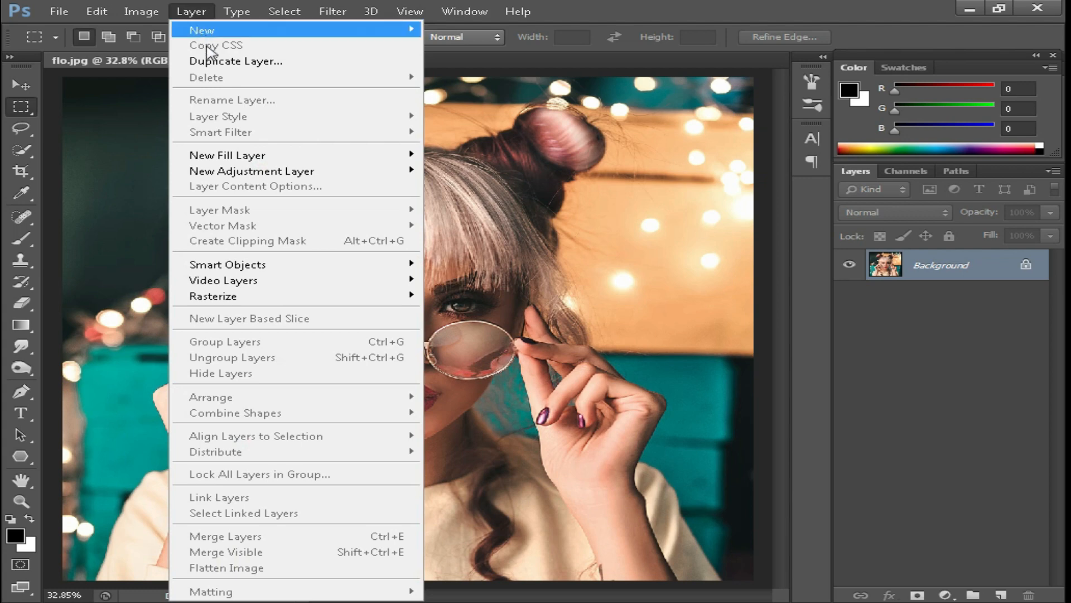
Duplicate the Background layer under its default name and desaturate the copy.
{"action": "left_click", "coordinate": [234, 62]}
{"action": "left_click", "coordinate": [697, 186]}
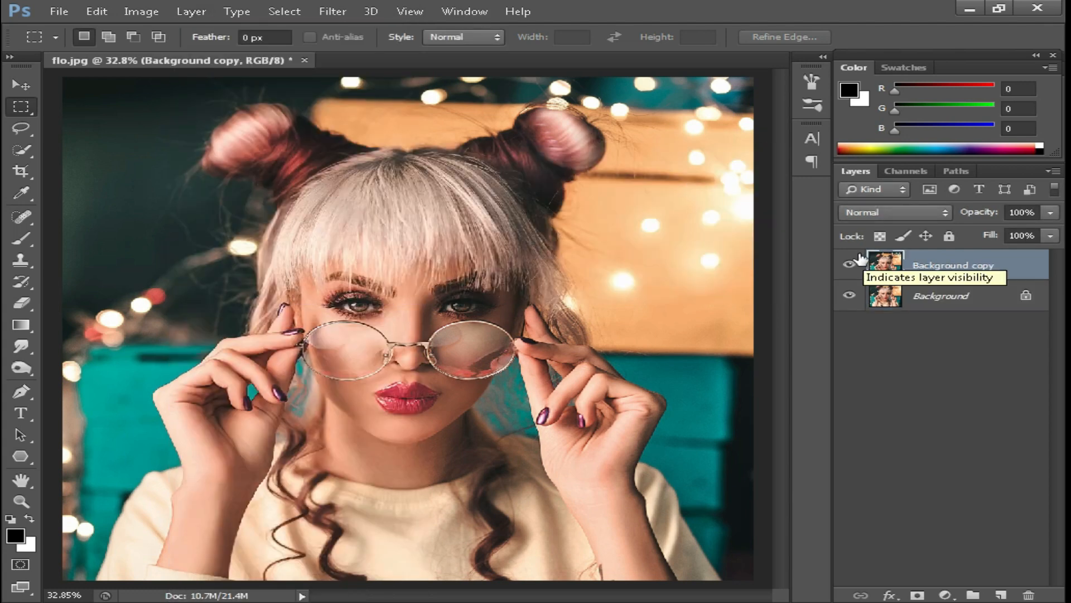
{"action": "left_click", "coordinate": [158, 9]}
{"action": "mouse_move", "coordinate": [180, 57]}
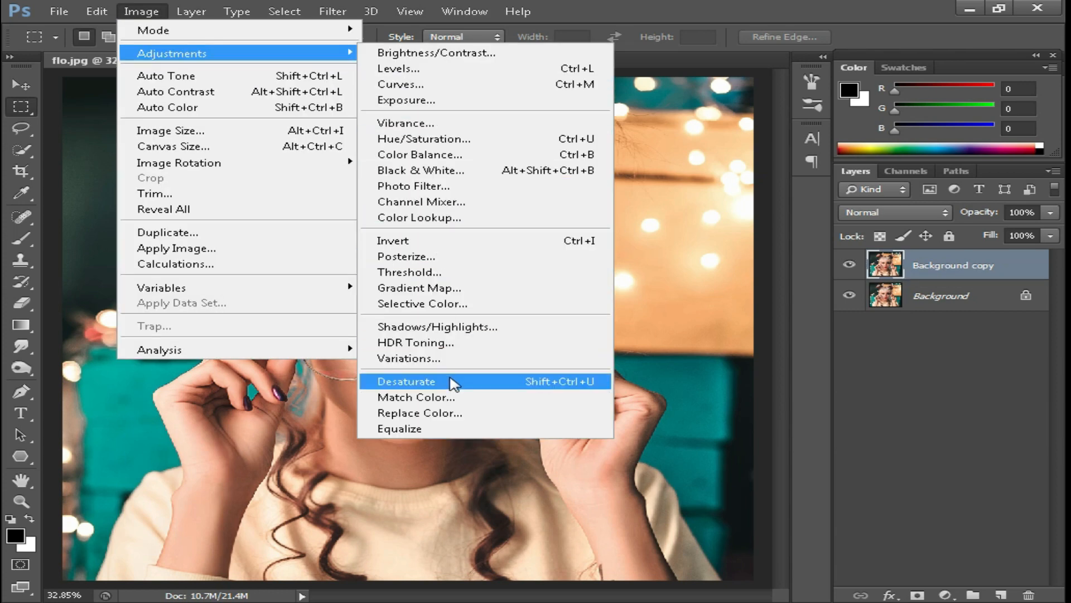
{"action": "left_click", "coordinate": [466, 382]}
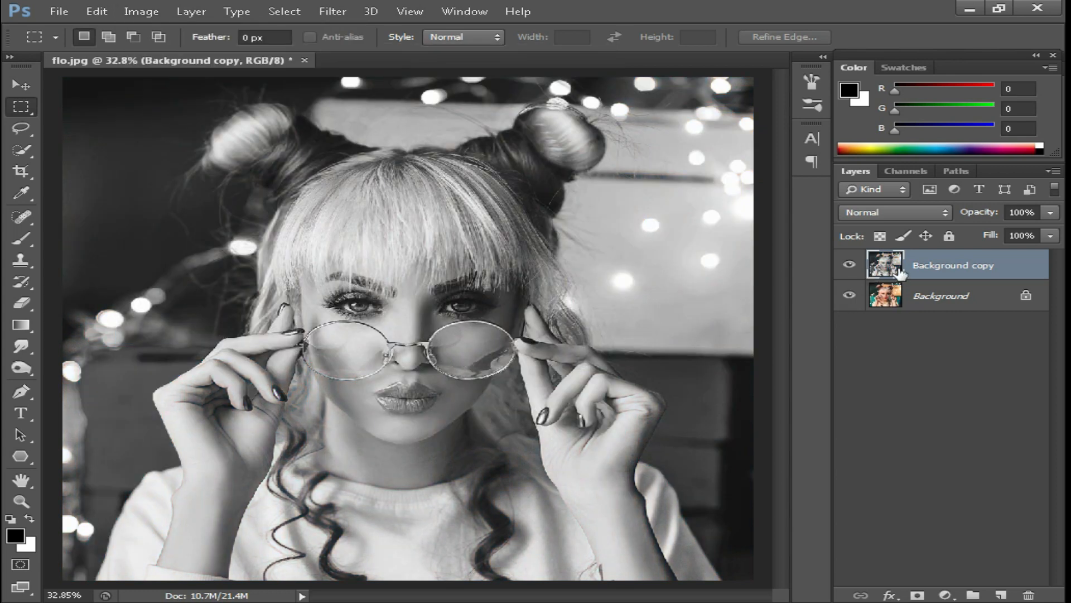
Duplicate the desaturated layer as Background copy 2.
{"action": "right_click", "coordinate": [955, 272]}
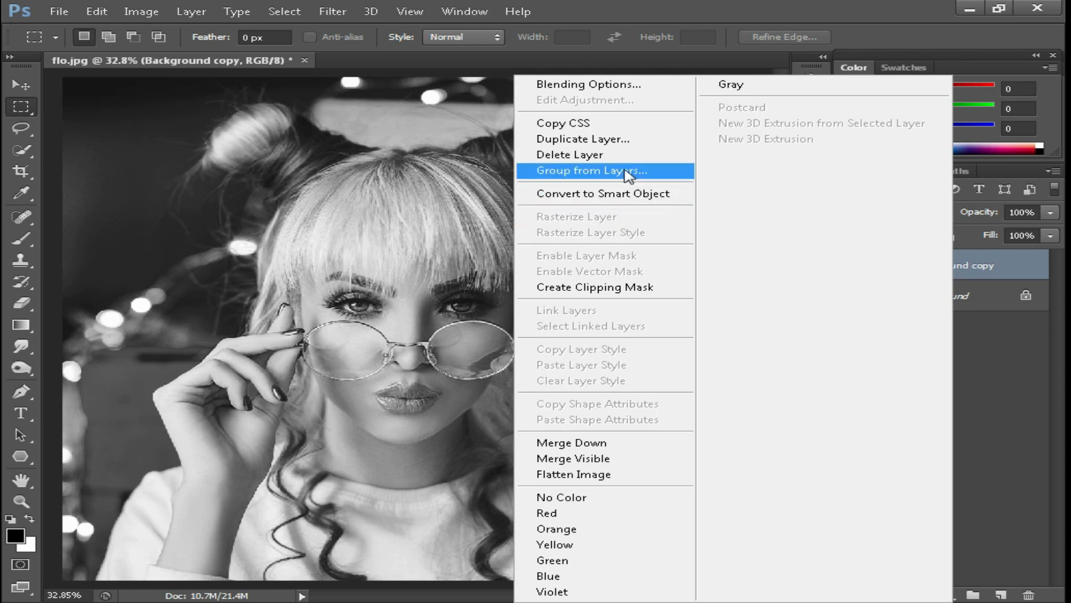
{"action": "left_click", "coordinate": [573, 146]}
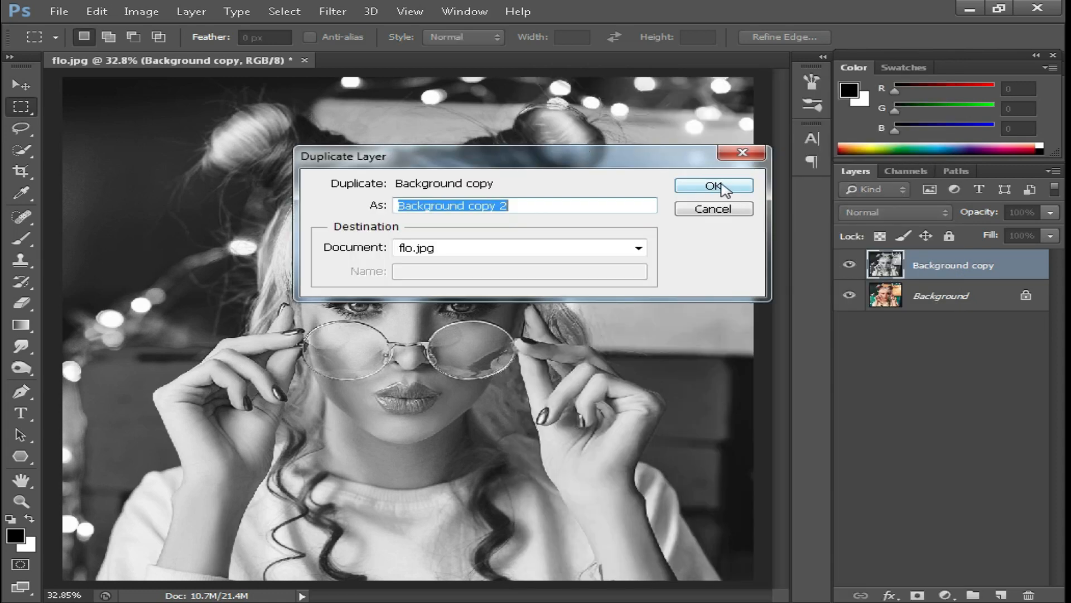
{"action": "left_click", "coordinate": [722, 186]}
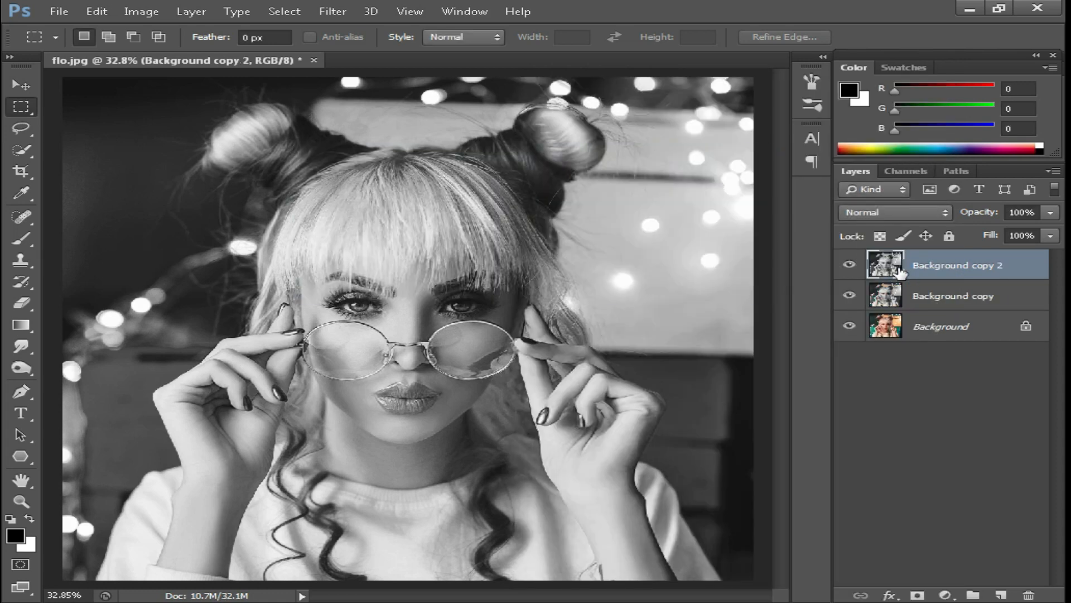
Turn off the R channel for Background copy 2 in its advanced blending options.
{"action": "double_click", "coordinate": [930, 266]}
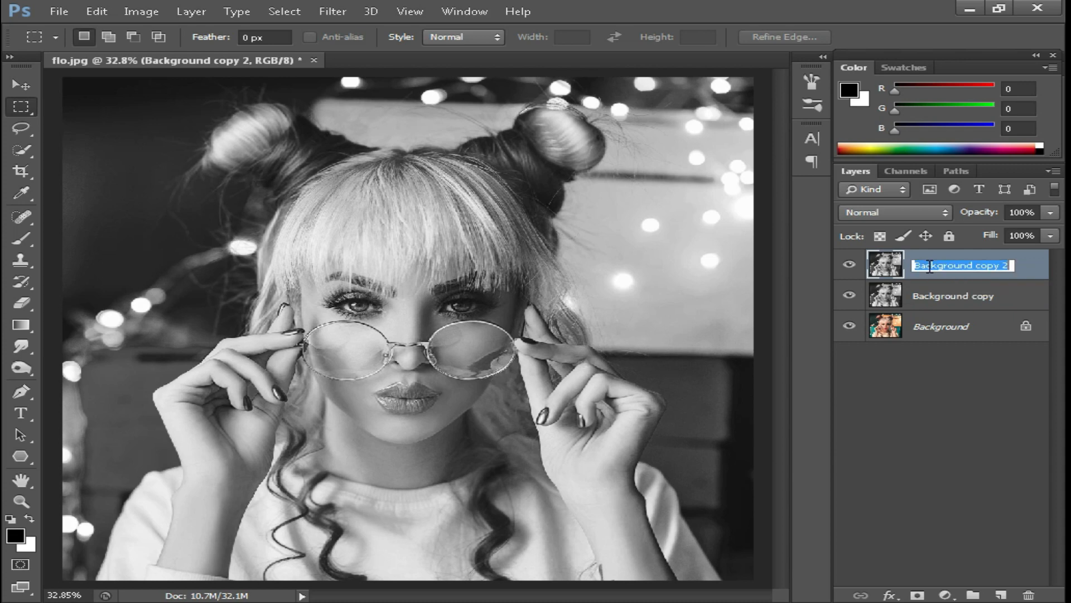
{"action": "double_click", "coordinate": [880, 273]}
{"action": "left_click_drag", "start_coordinate": [789, 182], "coordinate": [874, 178]}
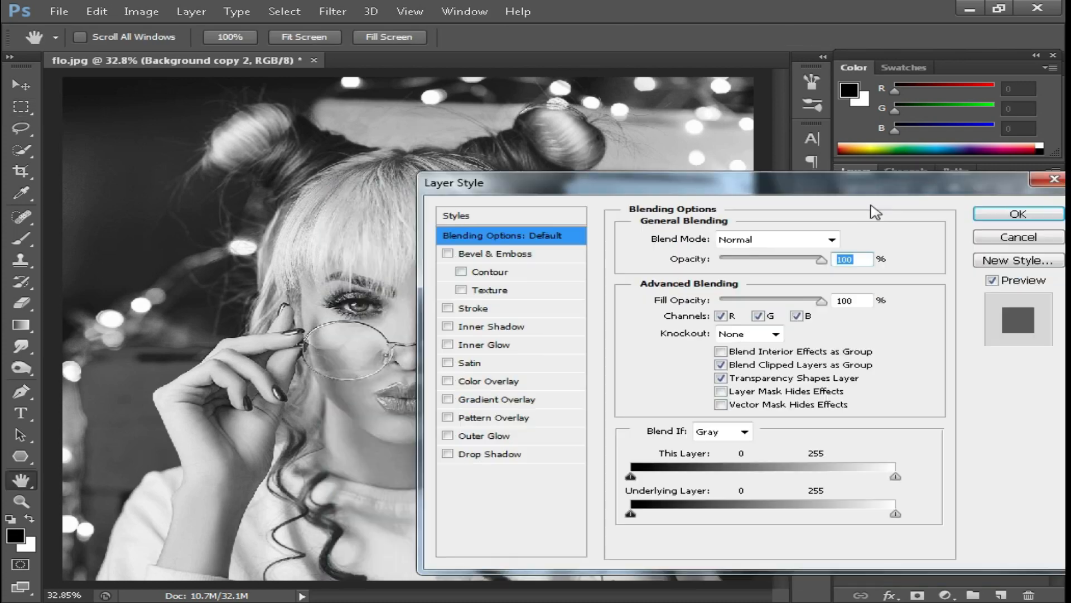
{"action": "left_click", "coordinate": [721, 316]}
{"action": "left_click", "coordinate": [996, 216]}
Nudge Background copy 2 to the left in large steps to create a red and cyan colour offset.
{"action": "key", "text": "m"}
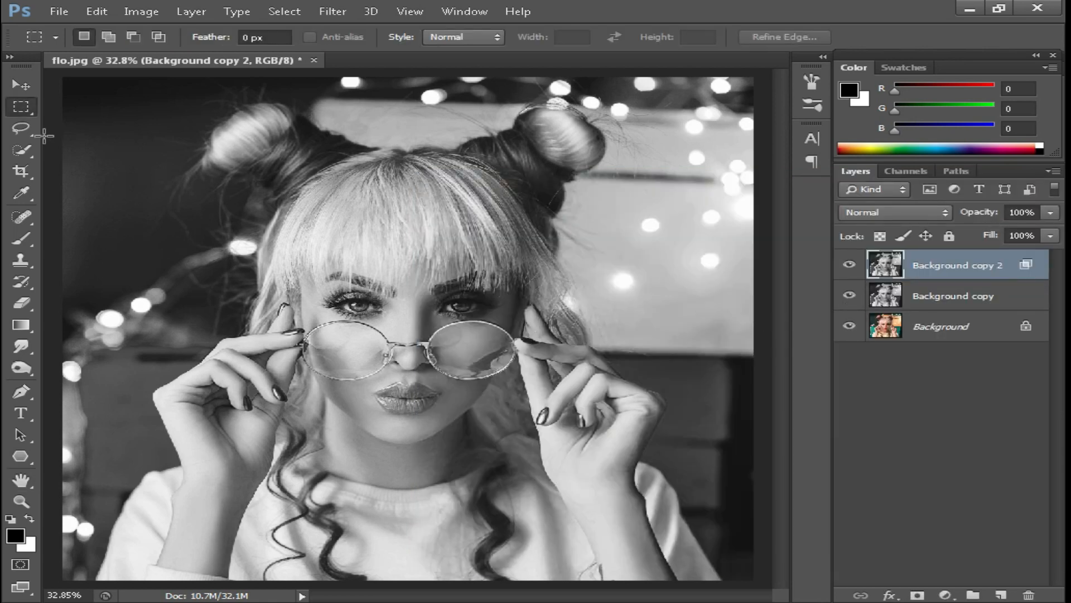
{"action": "key", "text": "v"}
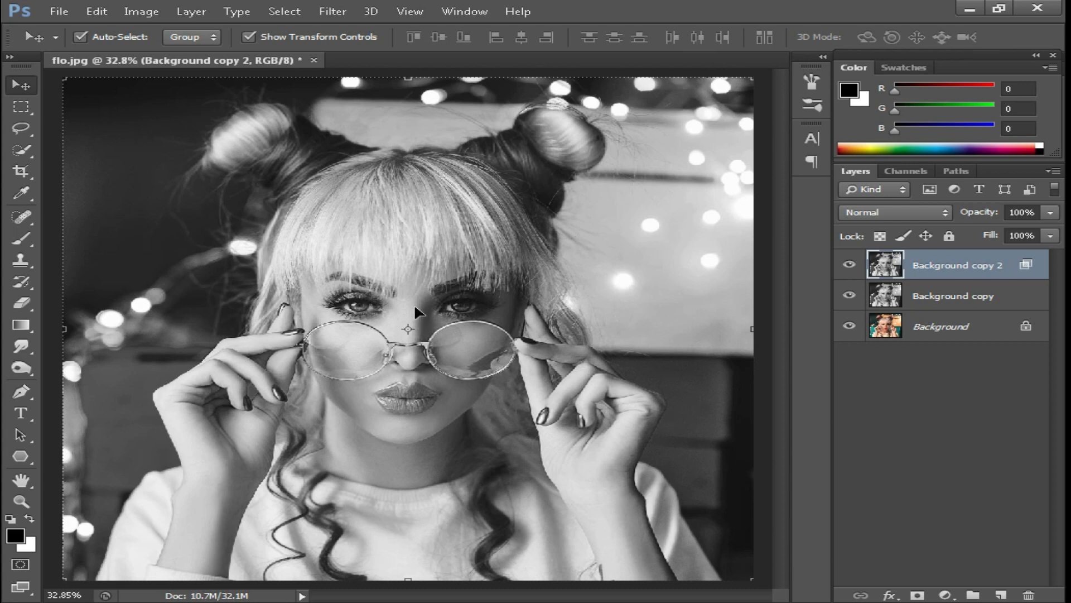
{"action": "key", "text": "shift+Left"}
{"action": "key", "text": "shift+Left"}
{"action": "key", "text": "shift+Left"}
{"action": "key", "text": "shift+Left"}
{"action": "key", "text": "shift+Left"}
{"action": "key", "text": "shift+Left"}
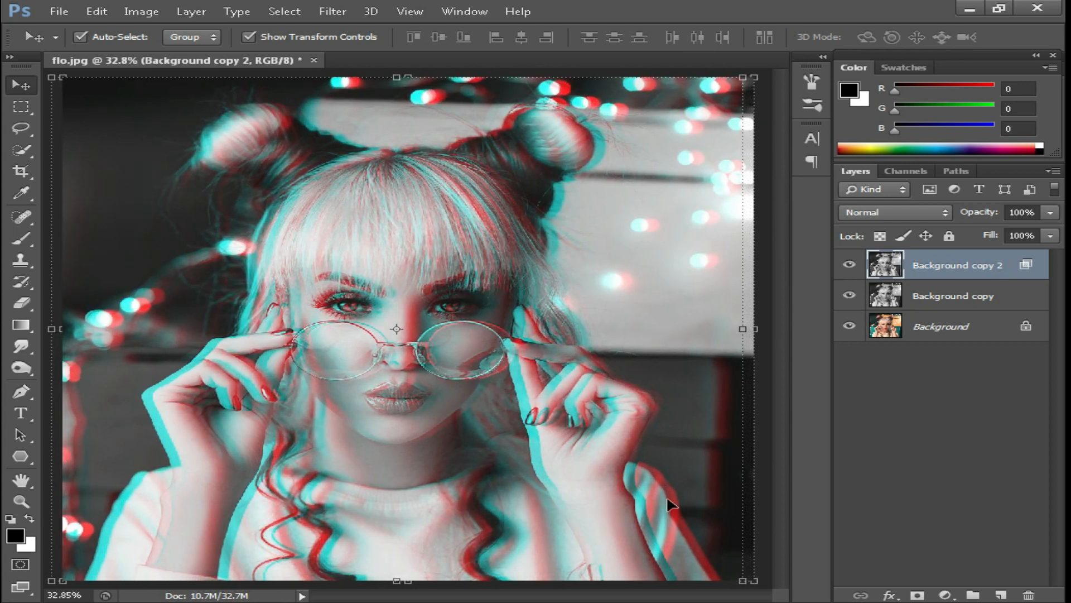
Compare the image with and without the last layer nudge.
{"action": "key", "text": "ctrl+z"}
{"action": "key", "text": "ctrl+z"}
{"action": "key", "text": "ctrl+z"}
{"action": "key", "text": "ctrl+z"}
Select a thin horizontal strip across the hair below the left bun with the Rectangular Marquee and shift it slightly left.
{"action": "left_click", "coordinate": [20, 108]}
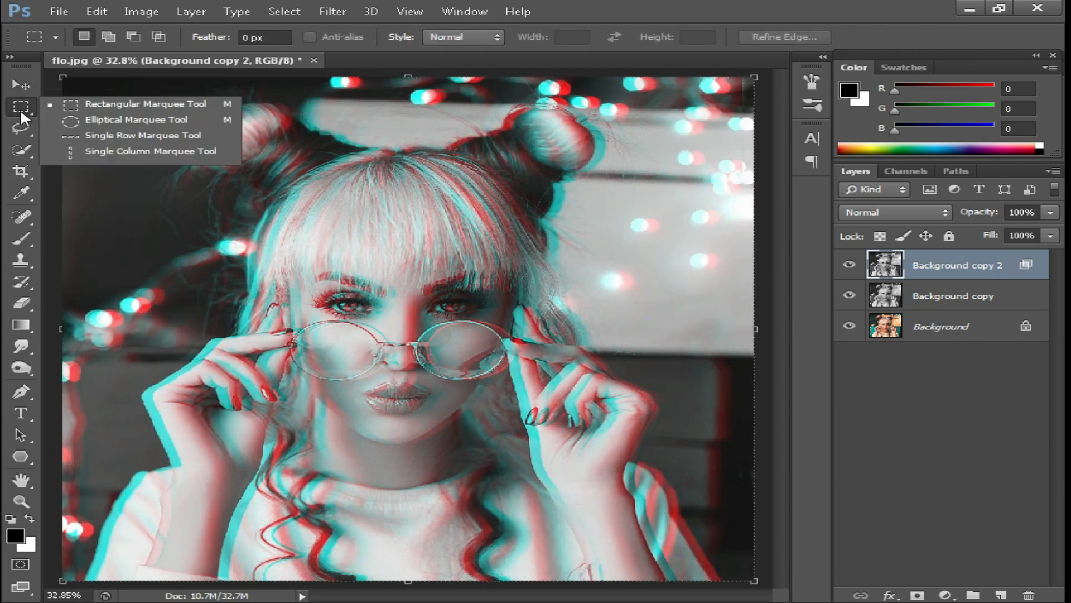
{"action": "left_click", "coordinate": [140, 106]}
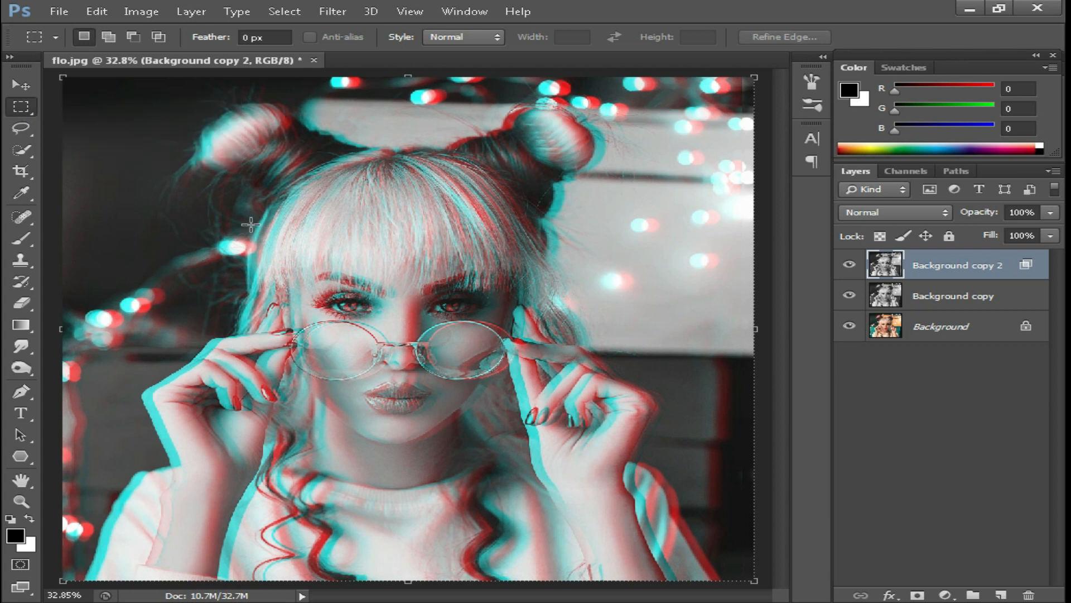
{"action": "left_click_drag", "start_coordinate": [139, 193], "coordinate": [410, 211]}
{"action": "key", "text": "v"}
{"action": "left_click_drag", "start_coordinate": [230, 208], "coordinate": [218, 208]}
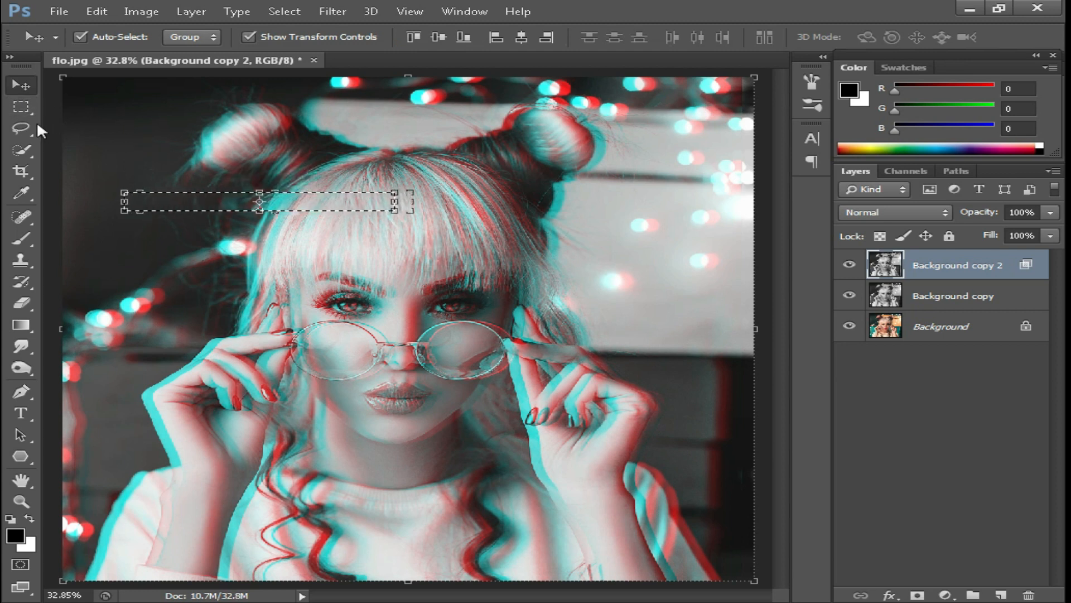
Select a thin horizontal strip across the right half of the fringe and the wall beside it, and offset it sideways.
{"action": "left_click", "coordinate": [21, 106]}
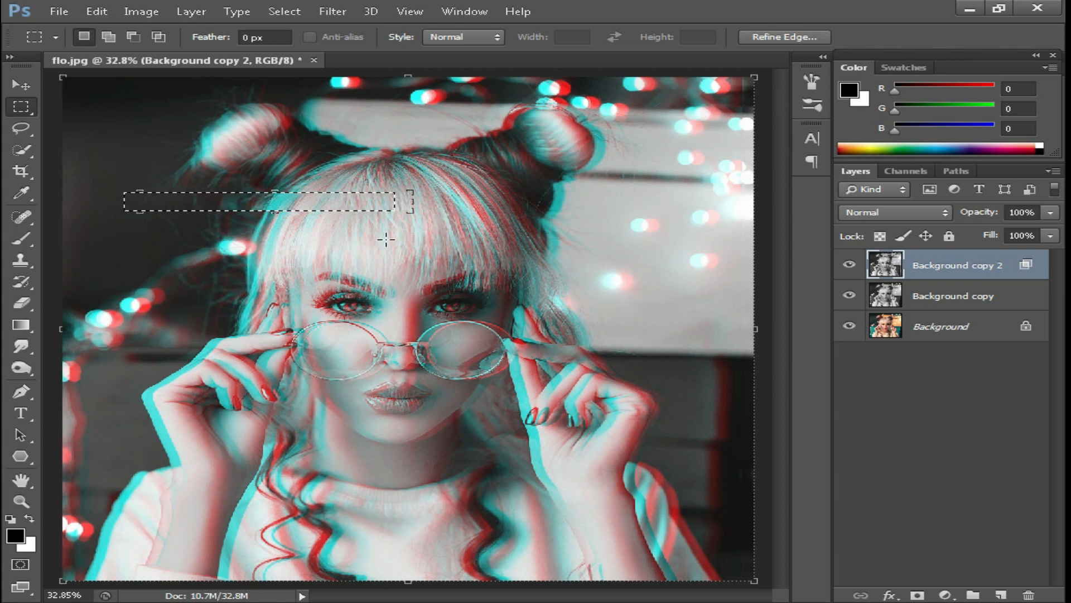
{"action": "left_click_drag", "start_coordinate": [385, 239], "coordinate": [611, 249]}
{"action": "key", "text": "v"}
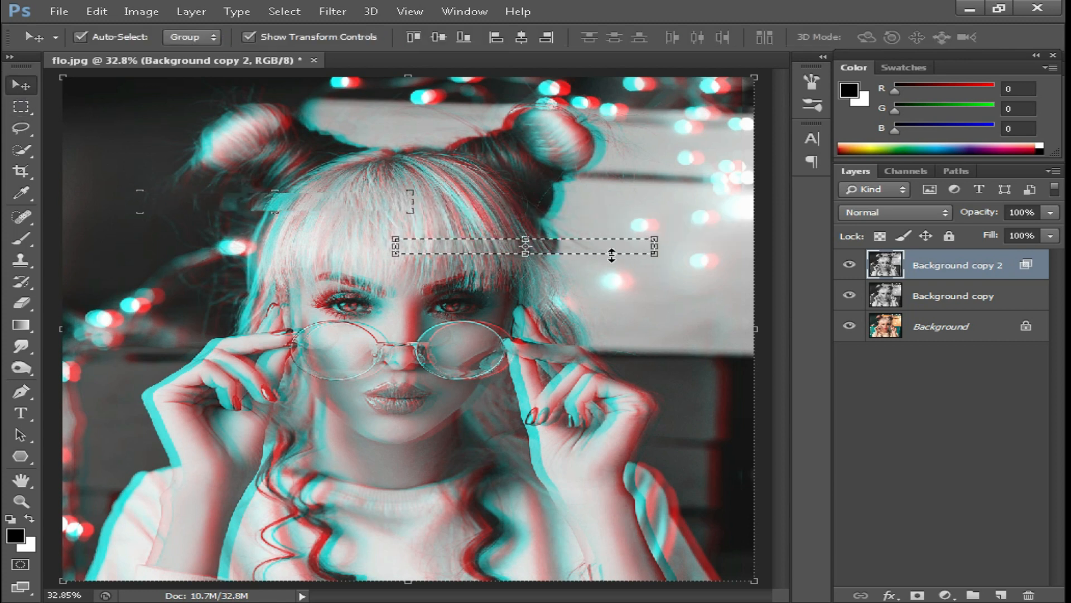
Select a thin horizontal strip from the hair below the right bun into the bright wall and nudge it right.
{"action": "left_click", "coordinate": [21, 106]}
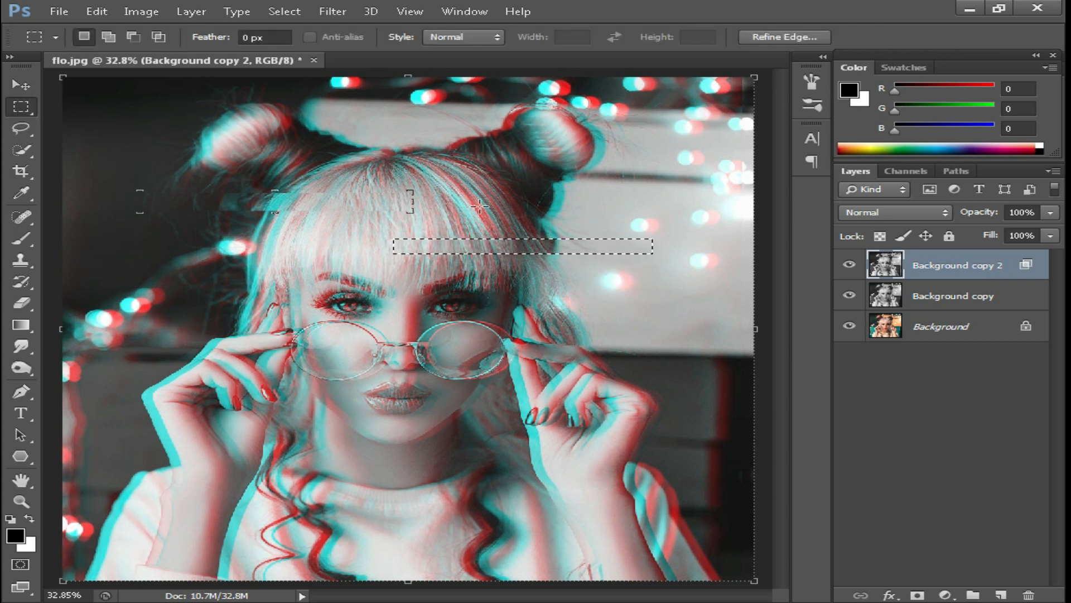
{"action": "left_click_drag", "start_coordinate": [466, 202], "coordinate": [662, 211]}
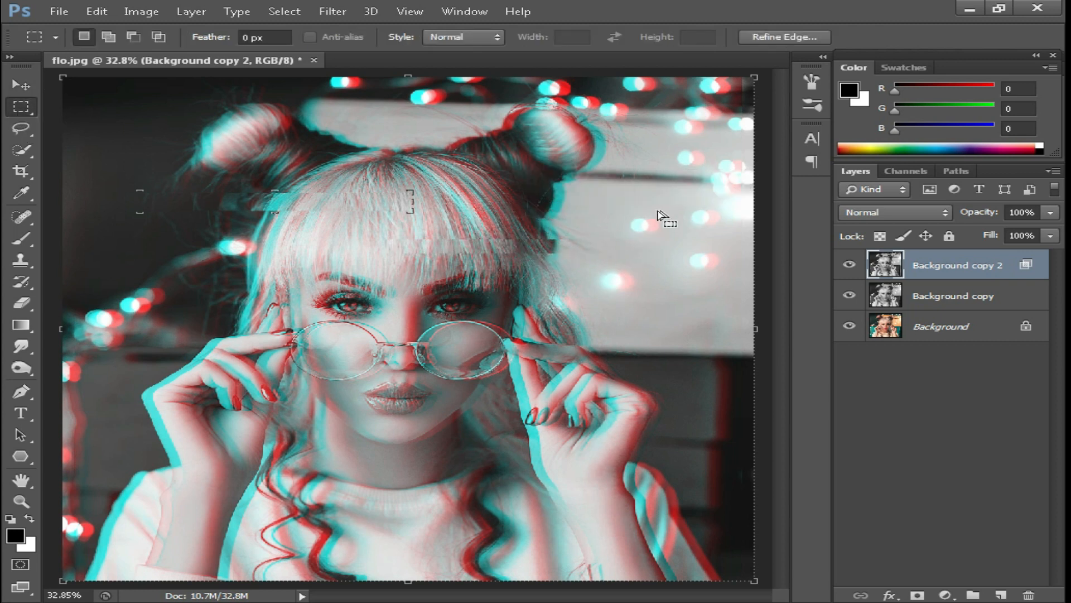
{"action": "key", "text": "v"}
{"action": "key", "text": "shift+Right"}
{"action": "key", "text": "shift+Right"}
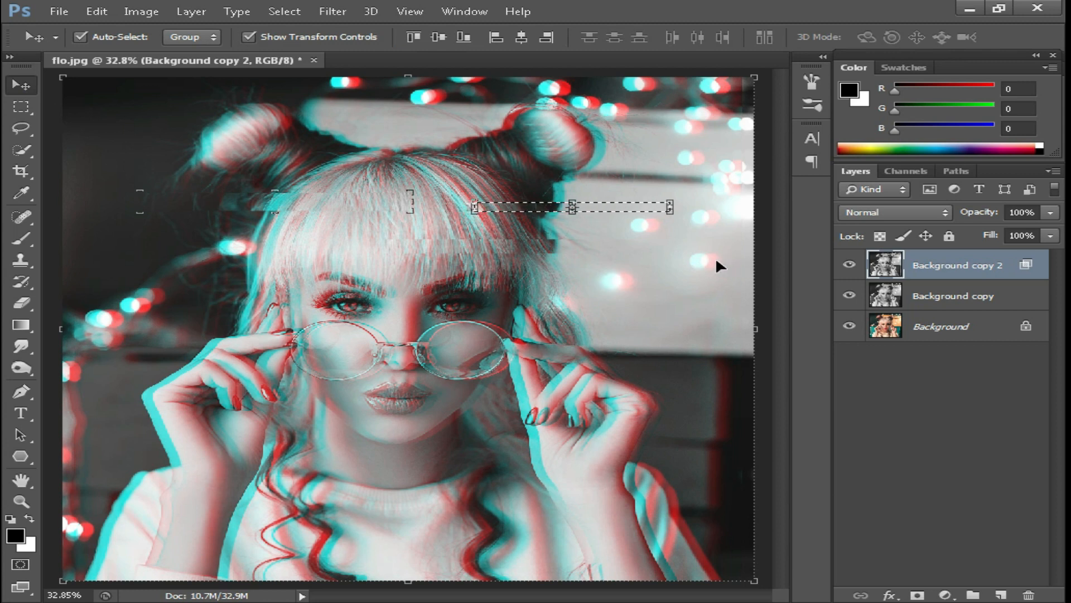
Select a very thin strip across the fringe just above the eyebrows and shift it slightly left.
{"action": "left_click", "coordinate": [21, 106]}
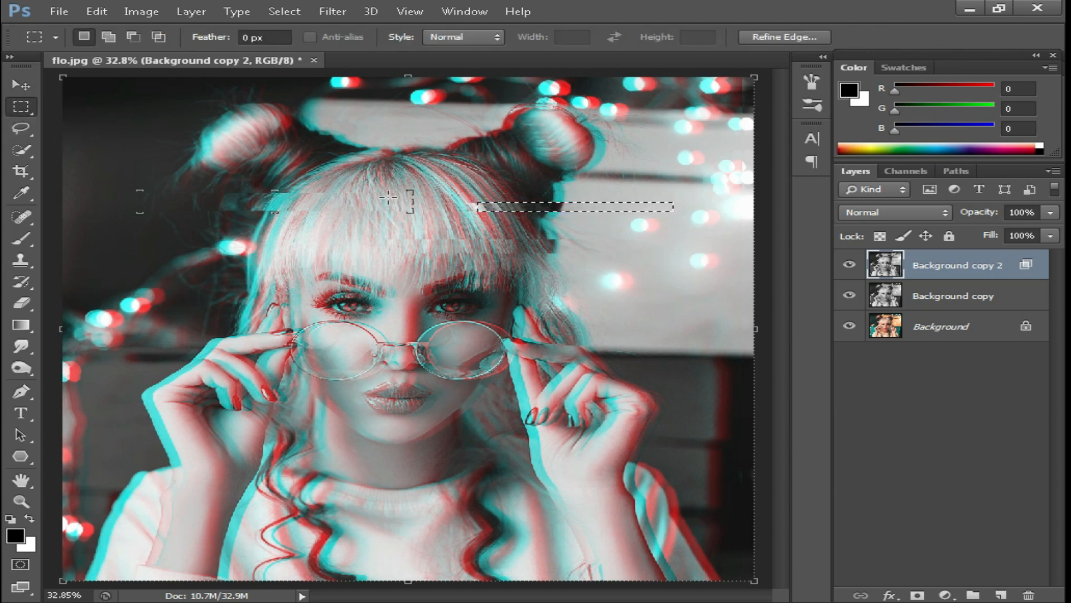
{"action": "left_click_drag", "start_coordinate": [197, 263], "coordinate": [491, 269]}
{"action": "left_click", "coordinate": [21, 85]}
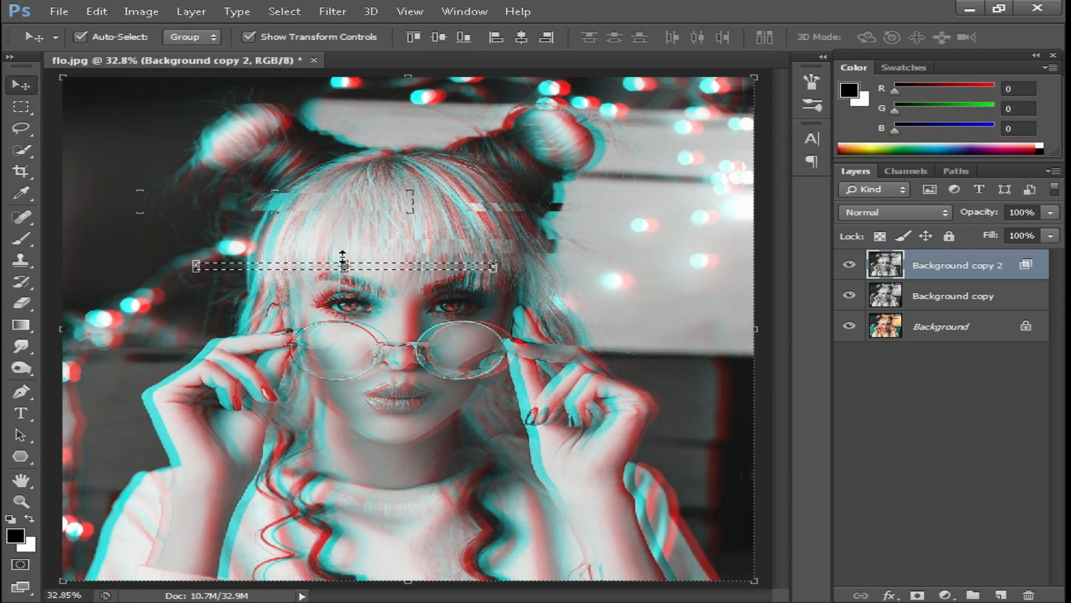
{"action": "left_click_drag", "start_coordinate": [307, 267], "coordinate": [296, 267]}
Select a horizontal strip from the right lens across the hair and wall beside it, and shift it slightly right.
{"action": "left_click", "coordinate": [21, 107]}
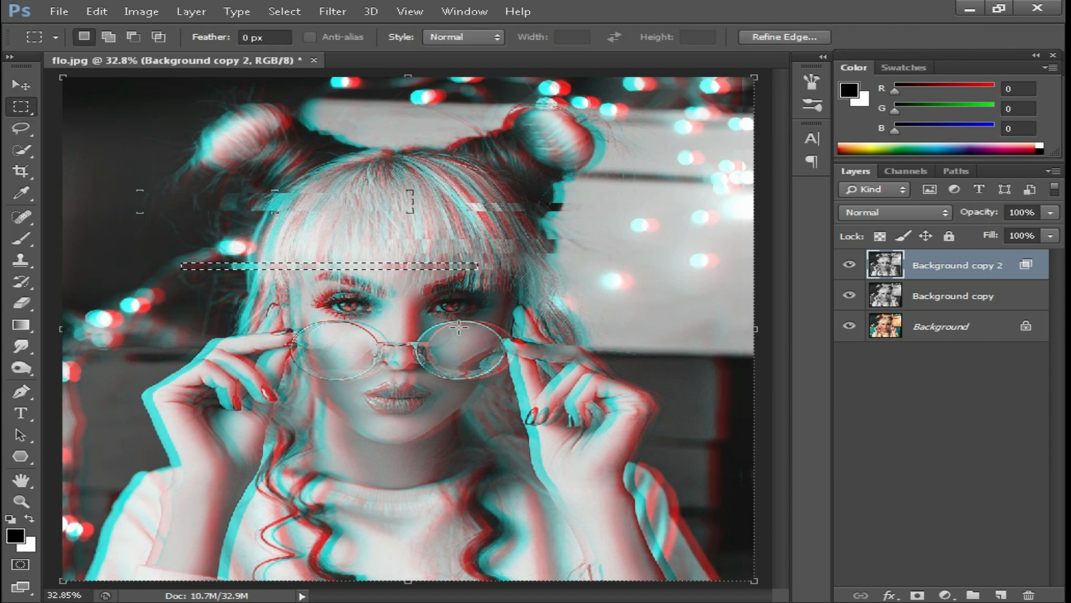
{"action": "left_click_drag", "start_coordinate": [486, 313], "coordinate": [754, 330]}
{"action": "left_click", "coordinate": [19, 91]}
Select a thin strip from the dark background to the left lens, just above the fingers, and nudge it left.
{"action": "left_click", "coordinate": [21, 107]}
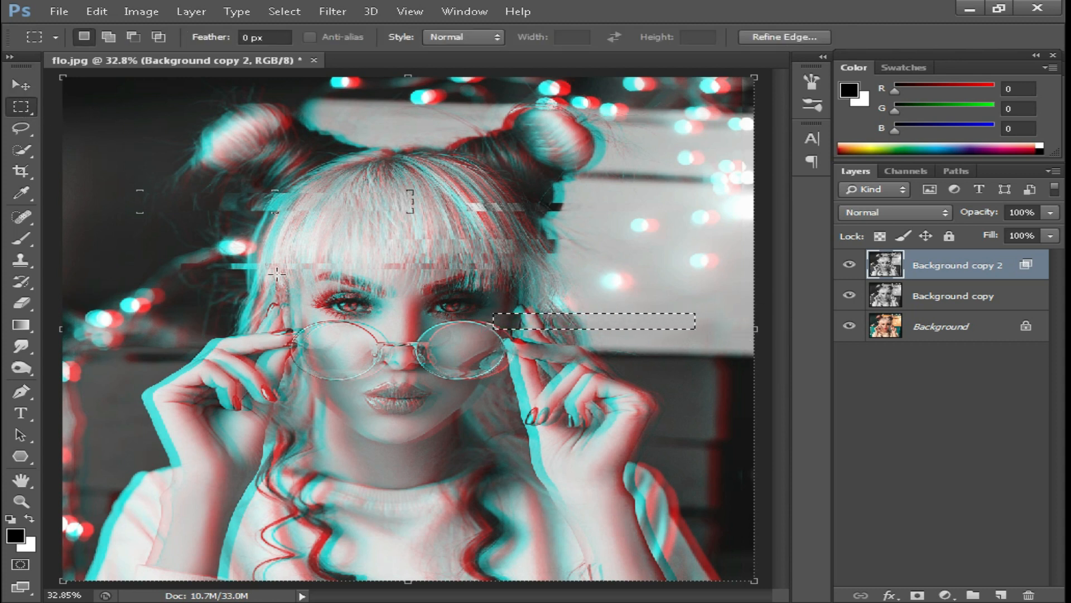
{"action": "left_click_drag", "start_coordinate": [134, 321], "coordinate": [311, 333]}
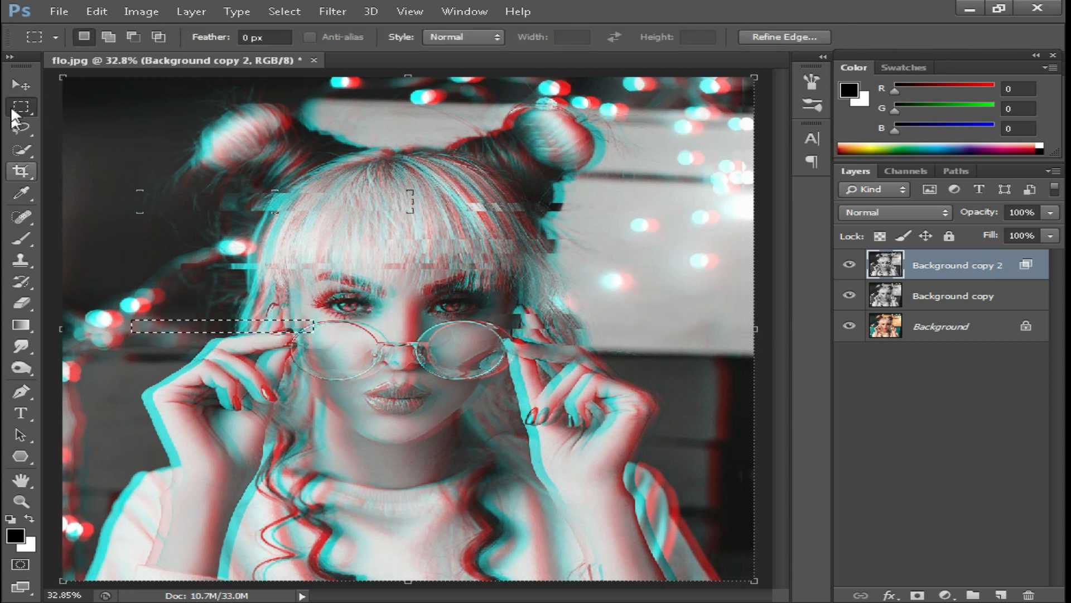
{"action": "left_click", "coordinate": [20, 85]}
{"action": "key", "text": "shift+Left"}
{"action": "key", "text": "shift+Left"}
{"action": "key", "text": "shift+Left"}
{"action": "key", "text": "shift+Left"}
Select a thin strip across the hair beside the left eyebrow and nudge it left.
{"action": "key", "text": "m"}
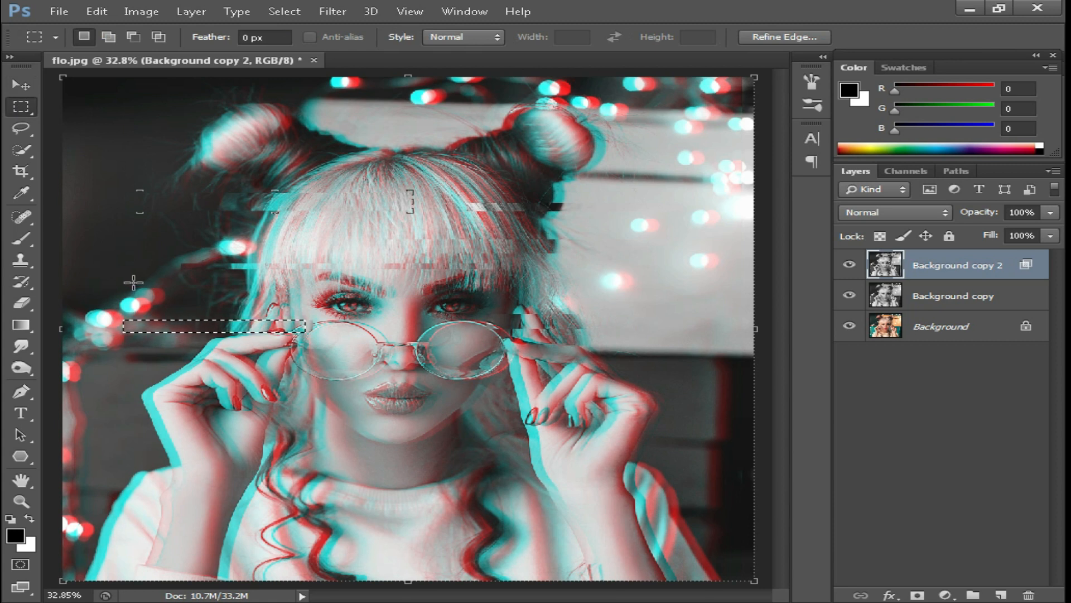
{"action": "left_click_drag", "start_coordinate": [159, 281], "coordinate": [316, 293]}
{"action": "key", "text": "v"}
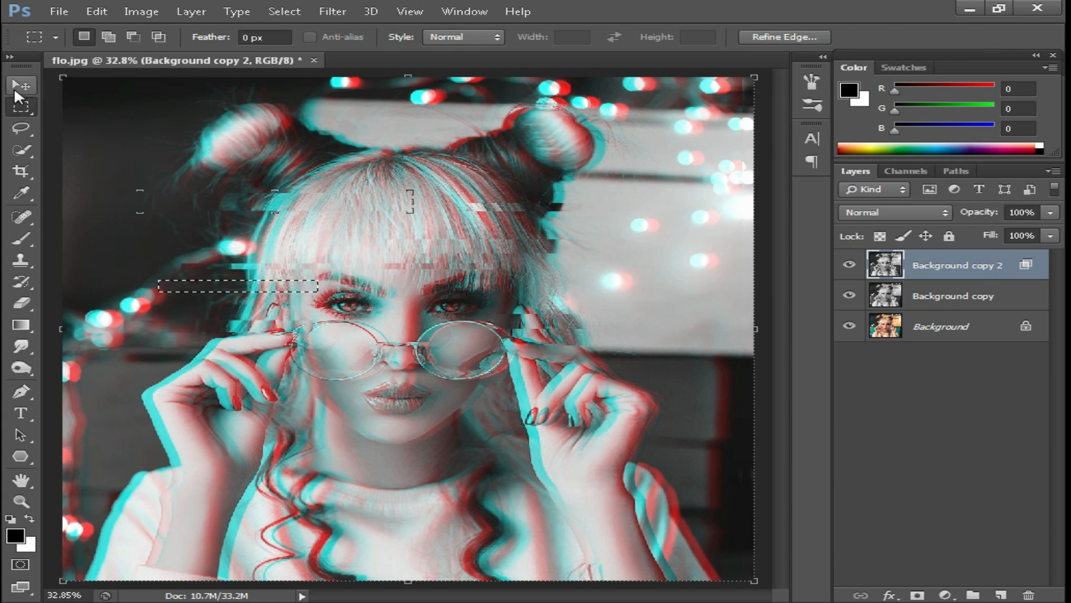
{"action": "key", "text": "shift+Left"}
{"action": "key", "text": "shift+Left"}
{"action": "key", "text": "shift+Left"}
{"action": "key", "text": "shift+Left"}
Select a thin strip across the fingers of the hand on the image's left side and nudge it left.
{"action": "key", "text": "m"}
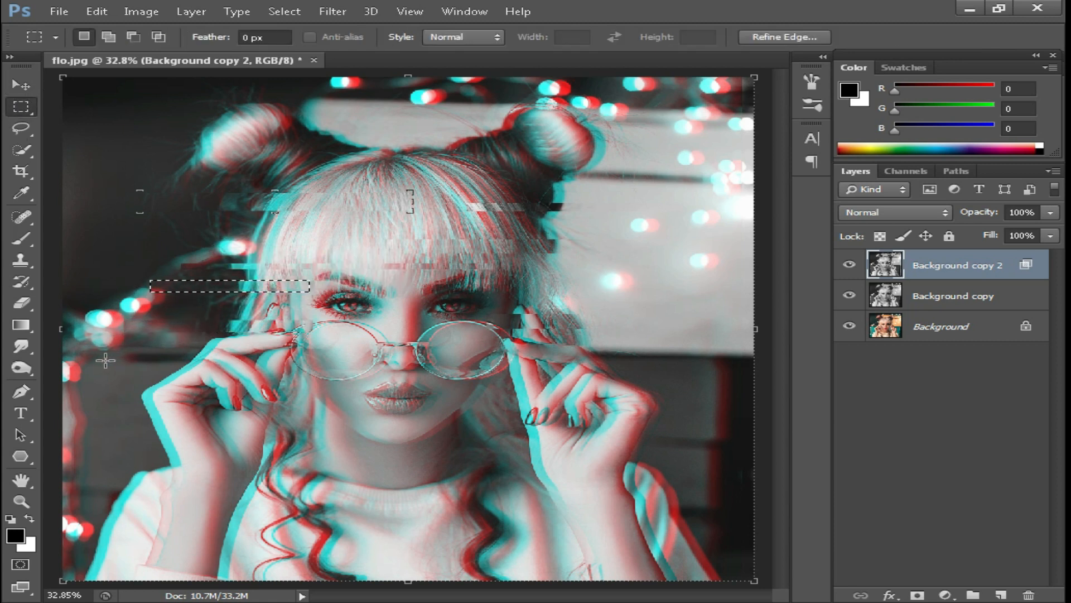
{"action": "left_click_drag", "start_coordinate": [103, 360], "coordinate": [290, 372]}
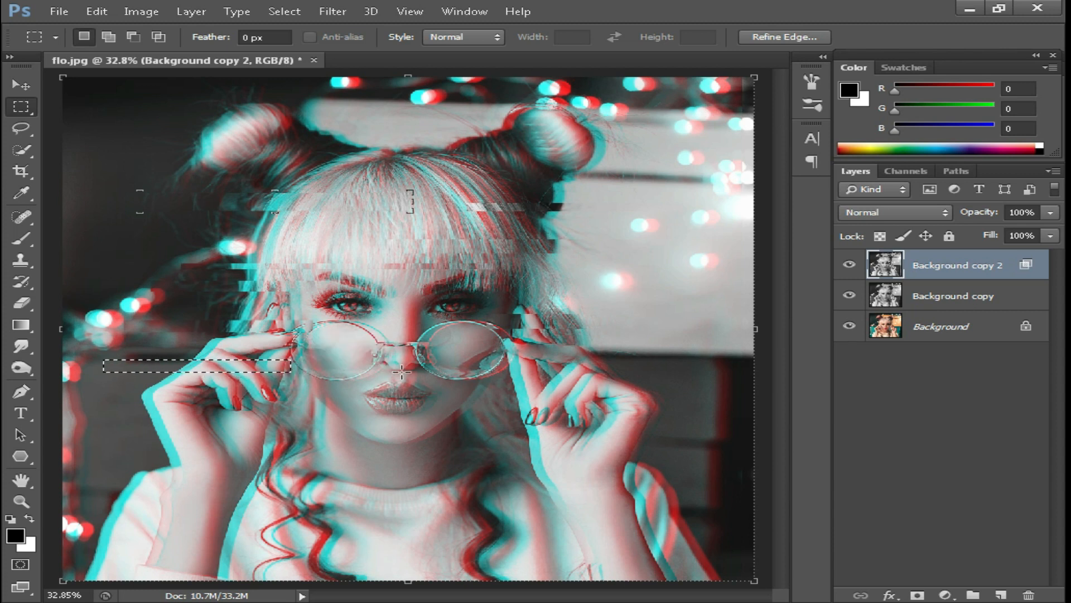
{"action": "key", "text": "v"}
{"action": "key", "text": "shift+Left"}
{"action": "key", "text": "shift+Left"}
{"action": "key", "text": "shift+Left"}
{"action": "key", "text": "shift+Left"}
{"action": "key", "text": "shift+Left"}
{"action": "key", "text": "shift+Left"}
Select a thin strip across the fingers of the hand on the image's right side and nudge it right.
{"action": "key", "text": "m"}
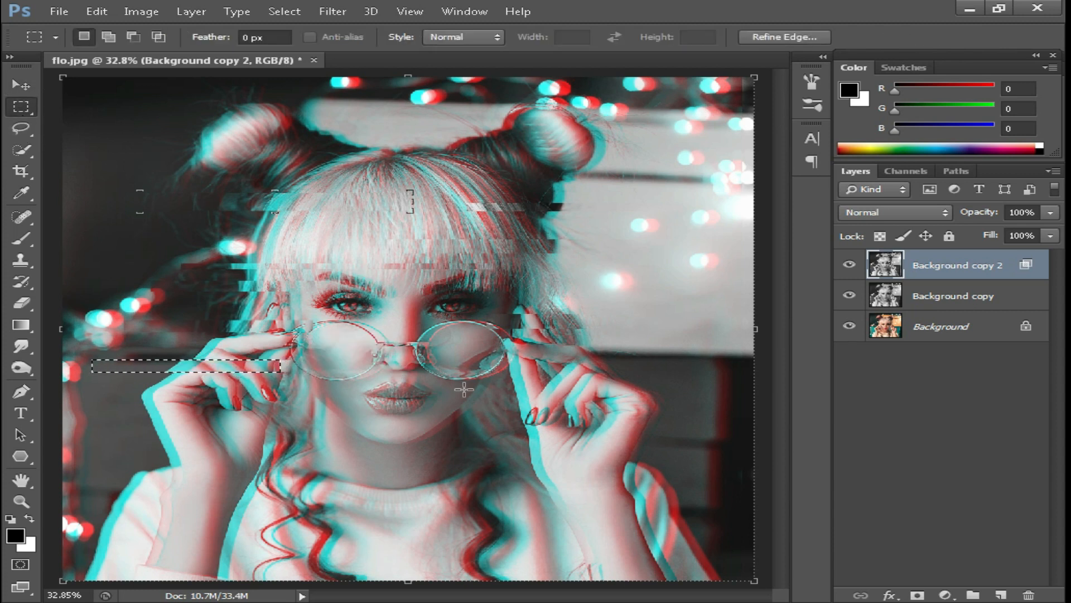
{"action": "left_click_drag", "start_coordinate": [525, 372], "coordinate": [706, 381]}
{"action": "left_click", "coordinate": [19, 89]}
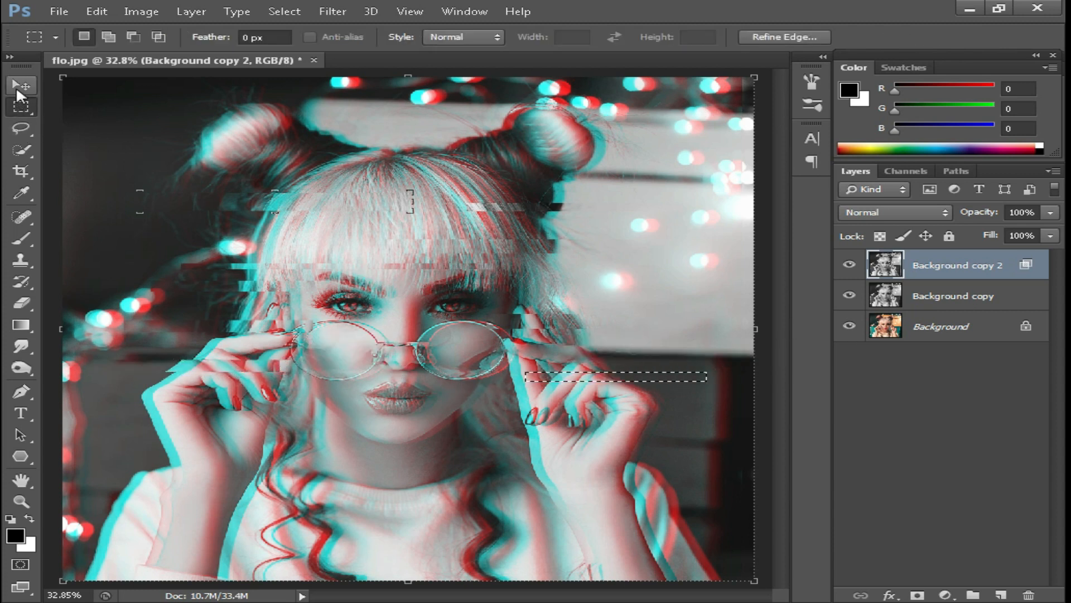
{"action": "key", "text": "shift+Right"}
{"action": "key", "text": "shift+Right"}
Select a very thin, long strip from the neck across the wrist on the image's right side and nudge it right.
{"action": "left_click", "coordinate": [7, 110]}
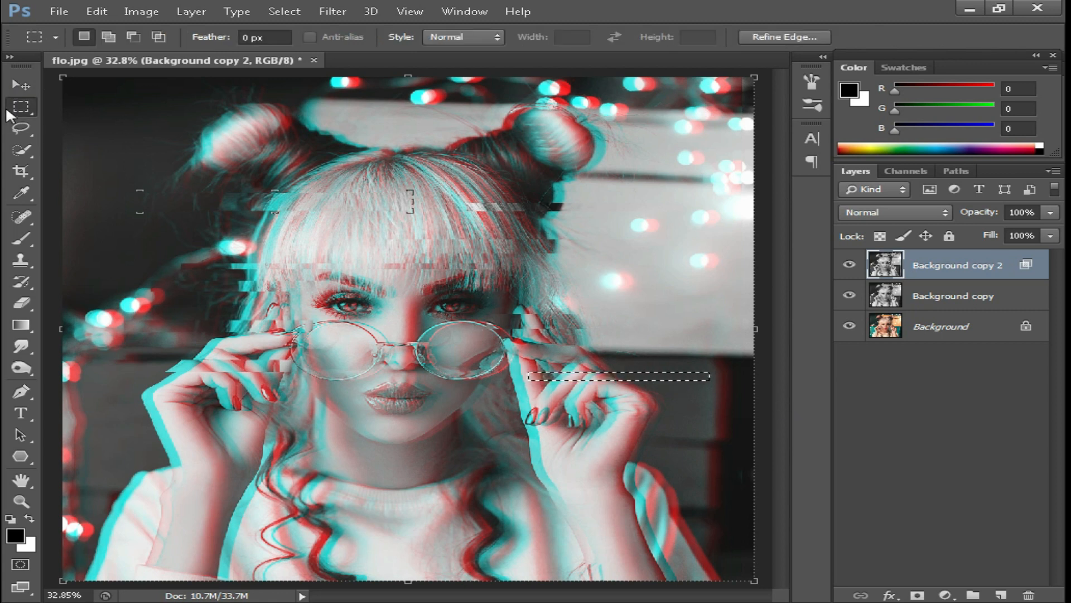
{"action": "left_click_drag", "start_coordinate": [357, 455], "coordinate": [706, 459]}
{"action": "key", "text": "v"}
{"action": "key", "text": "shift+Right"}
{"action": "key", "text": "shift+Right"}
{"action": "key", "text": "shift+Right"}
{"action": "key", "text": "shift+Right"}
Select a thin strip across the palm of the hand on the image's right side and nudge it right.
{"action": "left_click", "coordinate": [22, 107]}
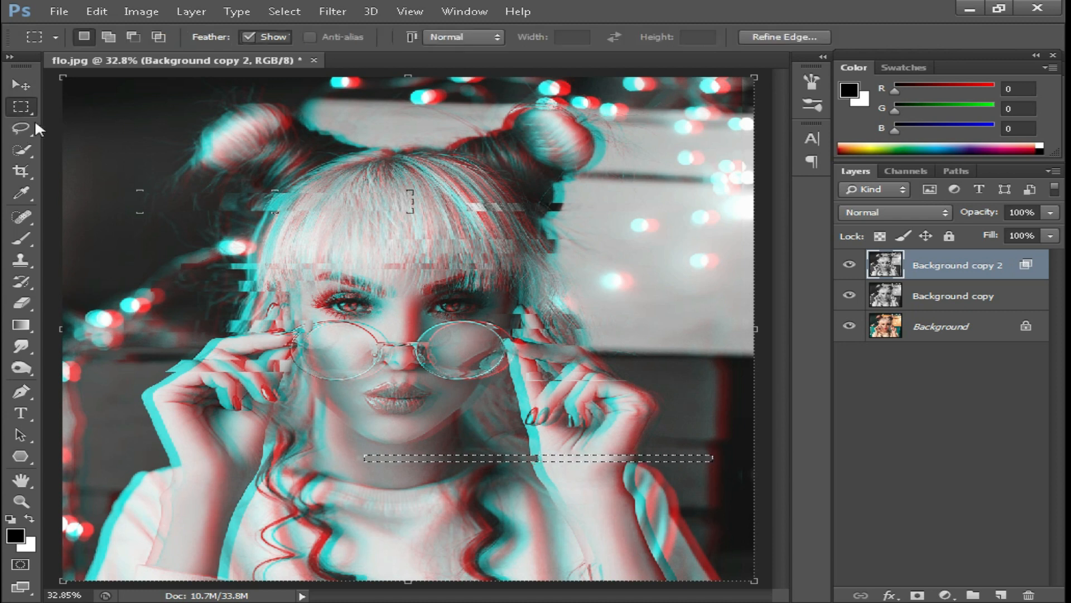
{"action": "left_click_drag", "start_coordinate": [457, 429], "coordinate": [713, 438]}
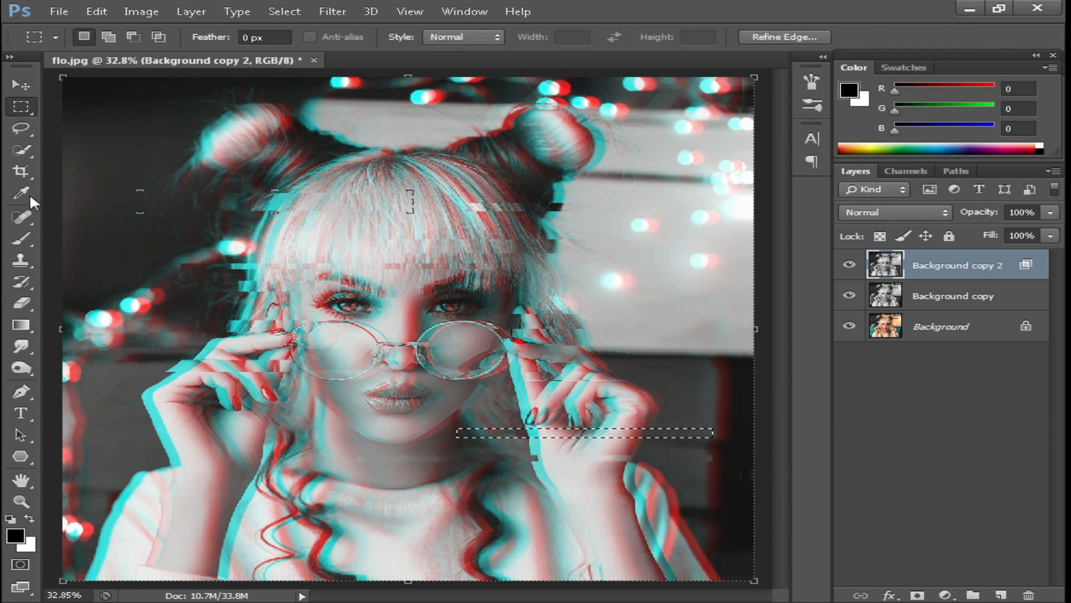
{"action": "key", "text": "v"}
{"action": "key", "text": "shift+Right"}
{"action": "key", "text": "shift+Right"}
{"action": "key", "text": "shift+Right"}
{"action": "key", "text": "shift+Right"}
{"action": "key", "text": "shift+Right"}
Select a thin strip across the palm of the hand on the image's left side and nudge it left.
{"action": "left_click", "coordinate": [21, 107]}
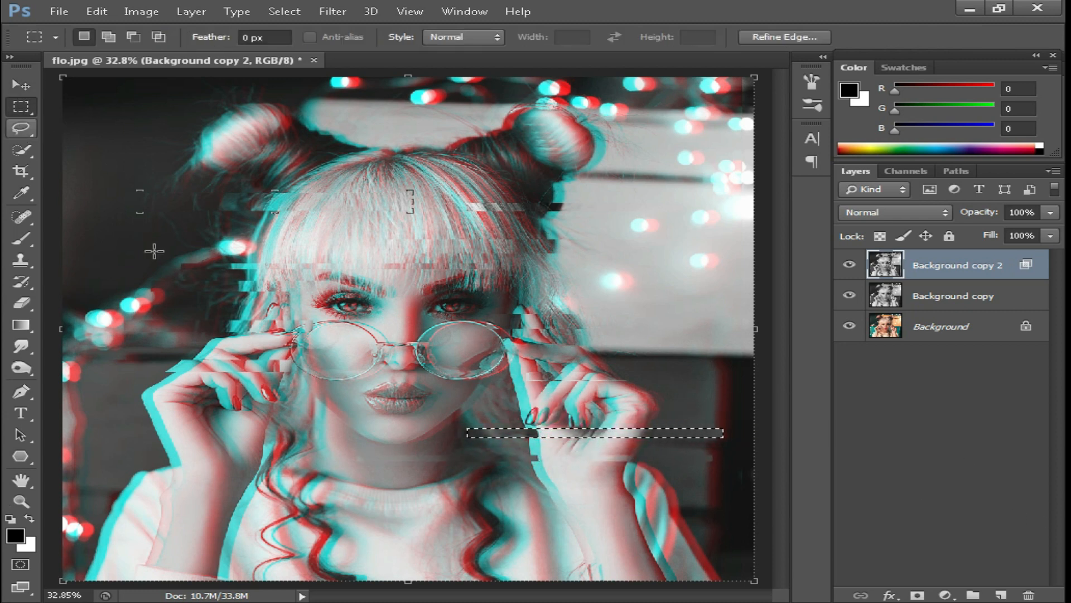
{"action": "left_click_drag", "start_coordinate": [96, 422], "coordinate": [354, 435]}
{"action": "key", "text": "v"}
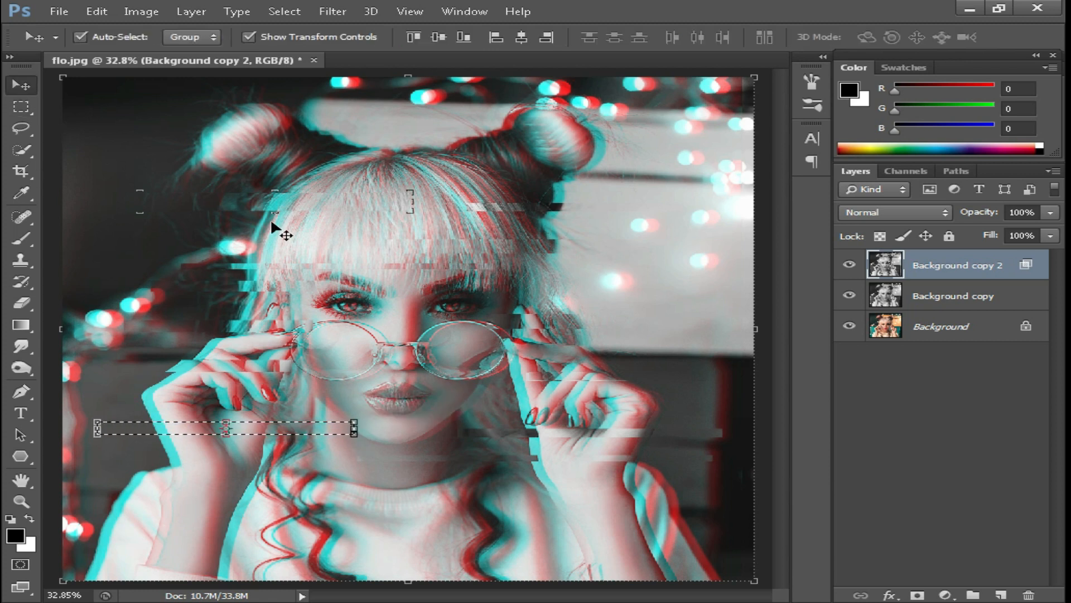
{"action": "key", "text": "shift+Left"}
{"action": "key", "text": "shift+Left"}
{"action": "key", "text": "shift+Left"}
{"action": "key", "text": "shift+Left"}
Select a thin strip across the wrist on the image's left side and nudge it left.
{"action": "left_click", "coordinate": [22, 108]}
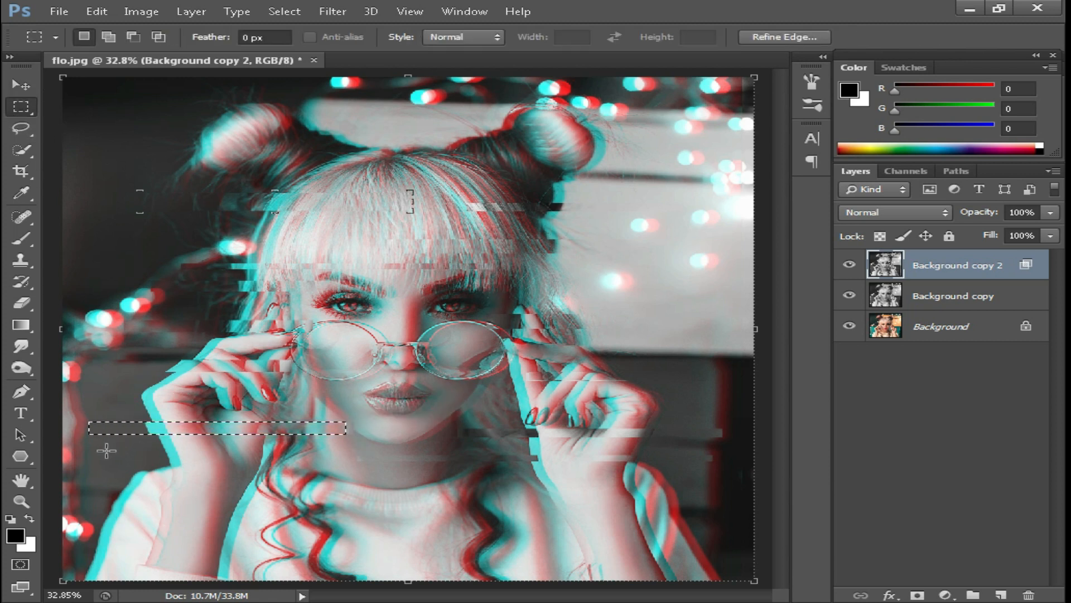
{"action": "left_click_drag", "start_coordinate": [83, 450], "coordinate": [325, 465]}
{"action": "left_click", "coordinate": [21, 85]}
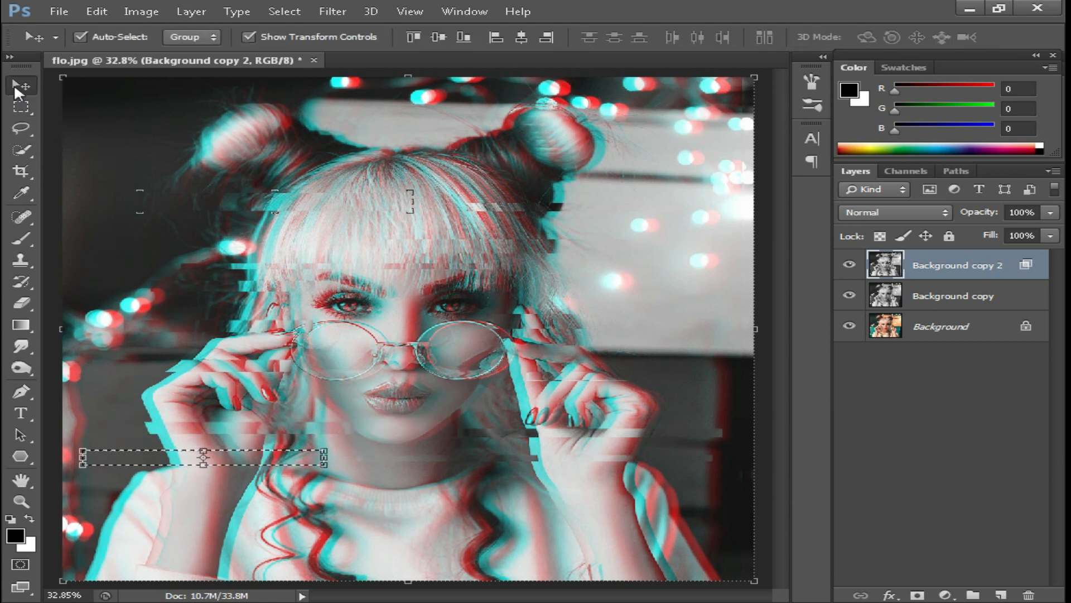
{"action": "key", "text": "shift+Left"}
{"action": "key", "text": "shift+Left"}
{"action": "key", "text": "shift+Left"}
Select a thin strip across the sleeve and forearm on the image's left side and nudge it left.
{"action": "left_click", "coordinate": [21, 109]}
{"action": "left_click_drag", "start_coordinate": [78, 488], "coordinate": [278, 504]}
{"action": "left_click", "coordinate": [21, 85]}
{"action": "key", "text": "shift+Left"}
{"action": "key", "text": "shift+Left"}
{"action": "key", "text": "shift+Left"}
{"action": "key", "text": "shift+Left"}
{"action": "key", "text": "shift+Left"}
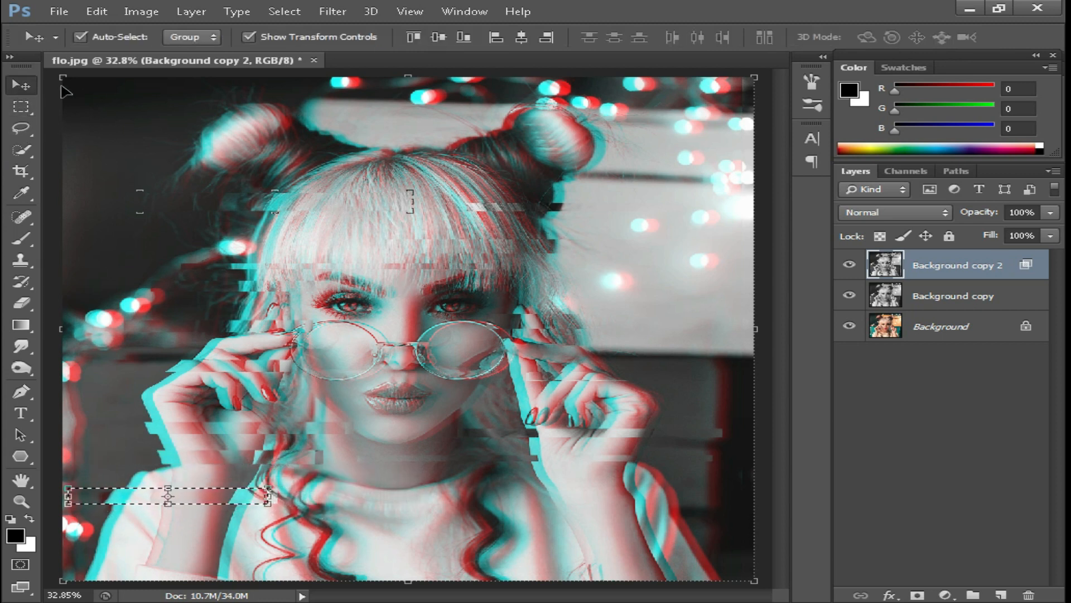
Select a thin strip across the forearm and sleeve on the image's right side and nudge it right.
{"action": "left_click", "coordinate": [21, 106]}
{"action": "left_click_drag", "start_coordinate": [499, 480], "coordinate": [706, 497]}
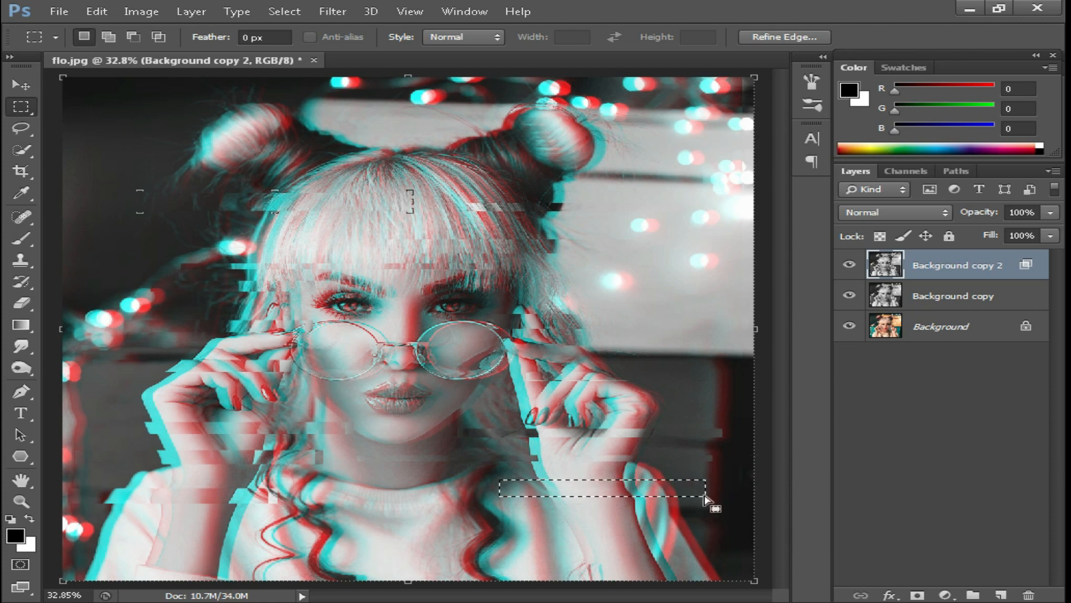
{"action": "left_click", "coordinate": [22, 84]}
{"action": "key", "text": "shift+Right"}
{"action": "key", "text": "shift+Right"}
{"action": "key", "text": "shift+Right"}
{"action": "key", "text": "shift+Right"}
{"action": "key", "text": "shift+Right"}
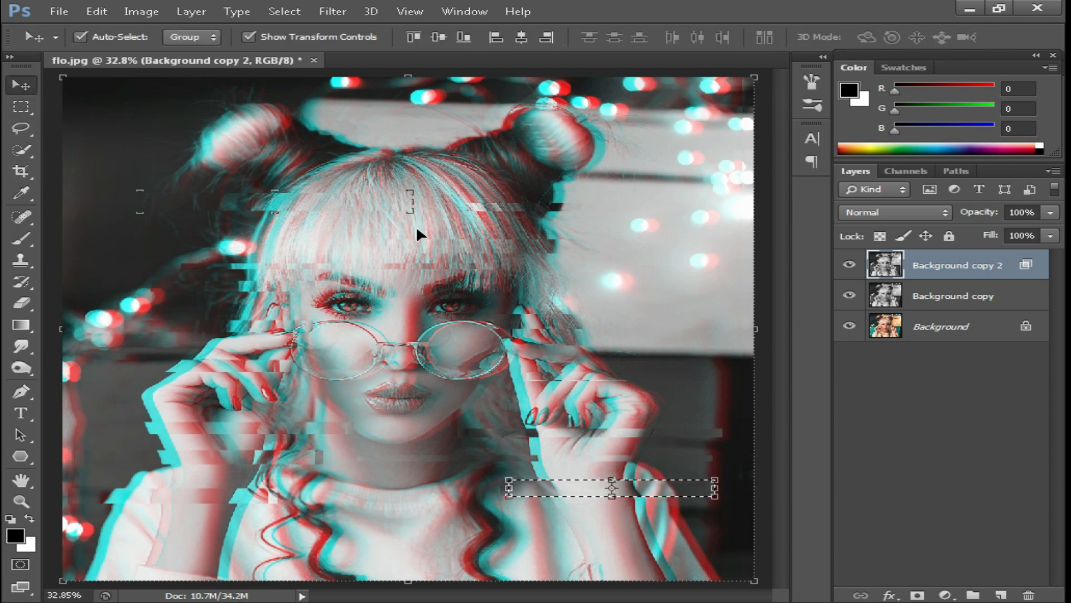
Select a thin strip across the chest and both arms, almost the full image width, and nudge it right.
{"action": "left_click", "coordinate": [22, 106]}
{"action": "left_click_drag", "start_coordinate": [89, 518], "coordinate": [723, 532]}
{"action": "key", "text": "v"}
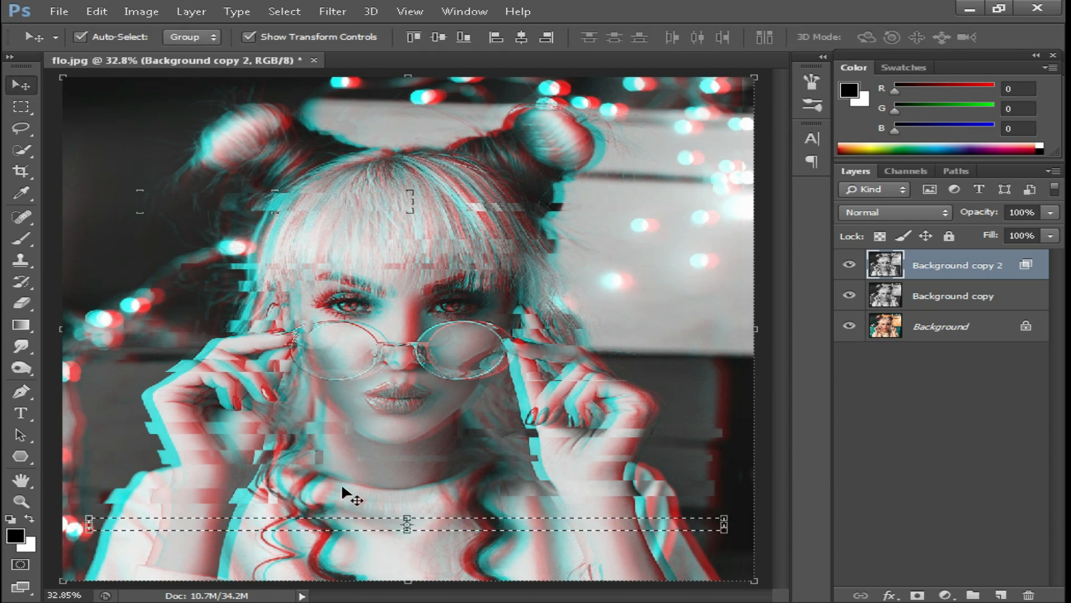
{"action": "key", "text": "shift+Right"}
{"action": "key", "text": "shift+Right"}
{"action": "key", "text": "shift+Right"}
{"action": "key", "text": "shift+Right"}
{"action": "key", "text": "shift+Right"}
{"action": "key", "text": "shift+Right"}
{"action": "key", "text": "shift+Right"}
{"action": "key", "text": "shift+Right"}
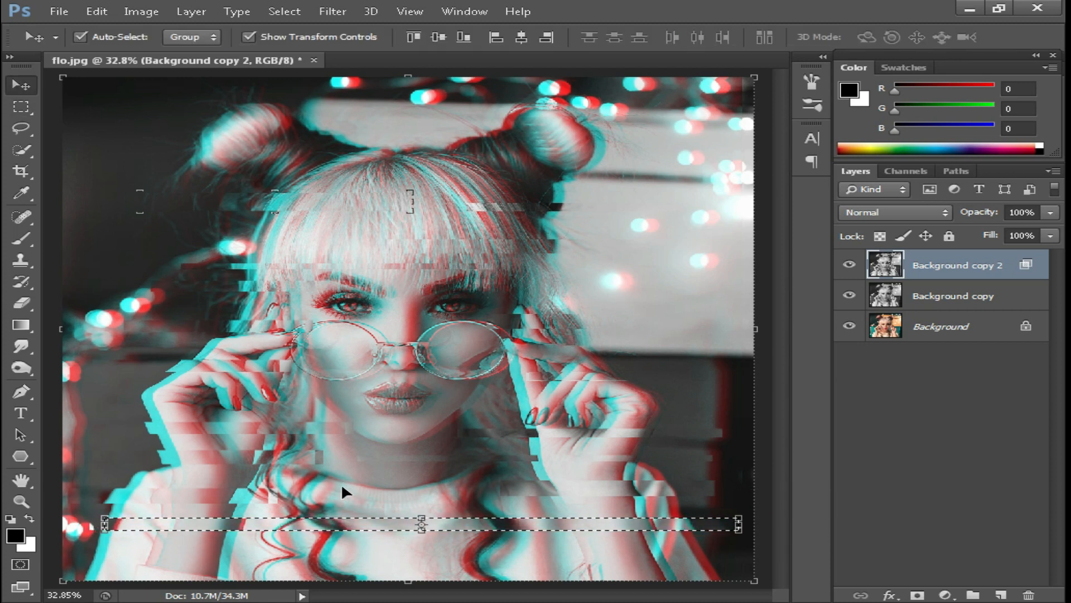
Select a very thin strip from the left edge to the middle of the sweater near the image's bottom and nudge it left.
{"action": "left_click", "coordinate": [22, 106]}
{"action": "left_click_drag", "start_coordinate": [80, 547], "coordinate": [446, 554]}
{"action": "key", "text": "v"}
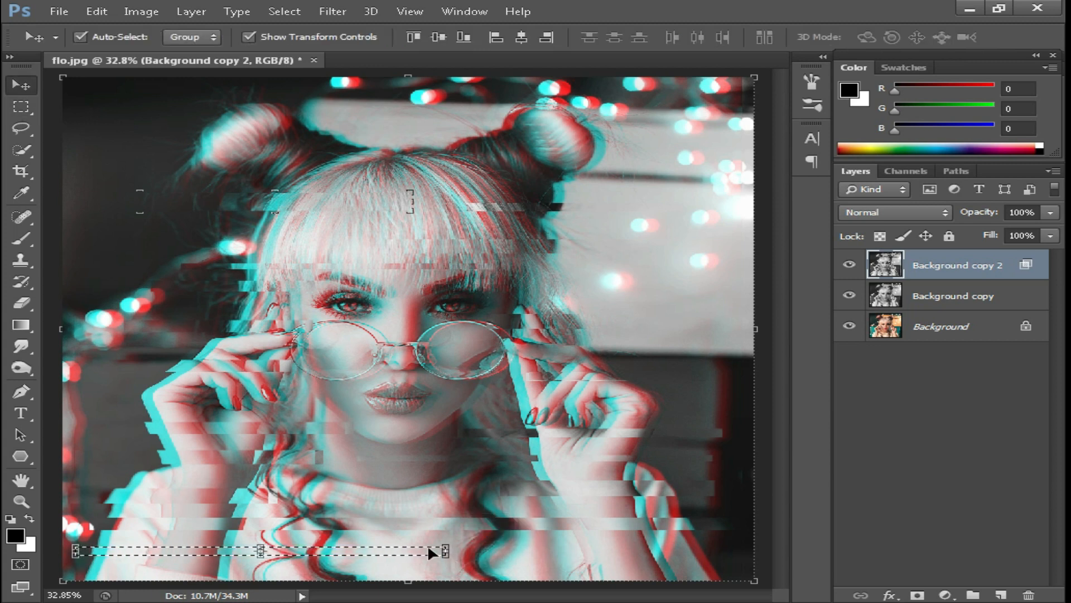
{"action": "key", "text": "shift+Left"}
{"action": "key", "text": "shift+Left"}
{"action": "key", "text": "shift+Left"}
{"action": "key", "text": "shift+Left"}
Select a thin strip across the lower sleeve on the image's right side, nudge it right, and clear the selection.
{"action": "key", "text": "m"}
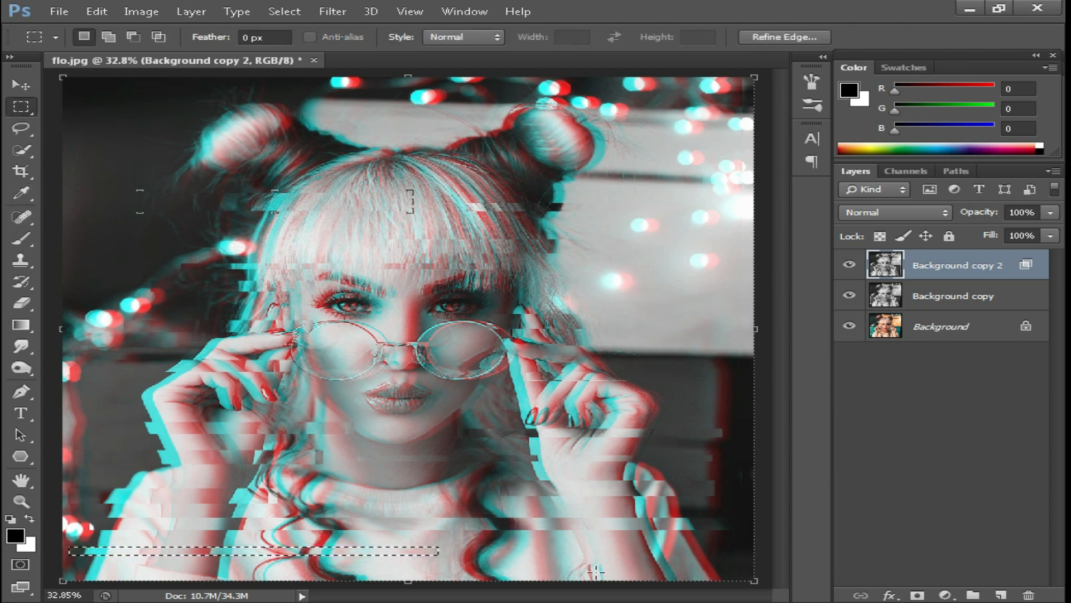
{"action": "left_click_drag", "start_coordinate": [495, 552], "coordinate": [741, 563]}
{"action": "left_click", "coordinate": [15, 88]}
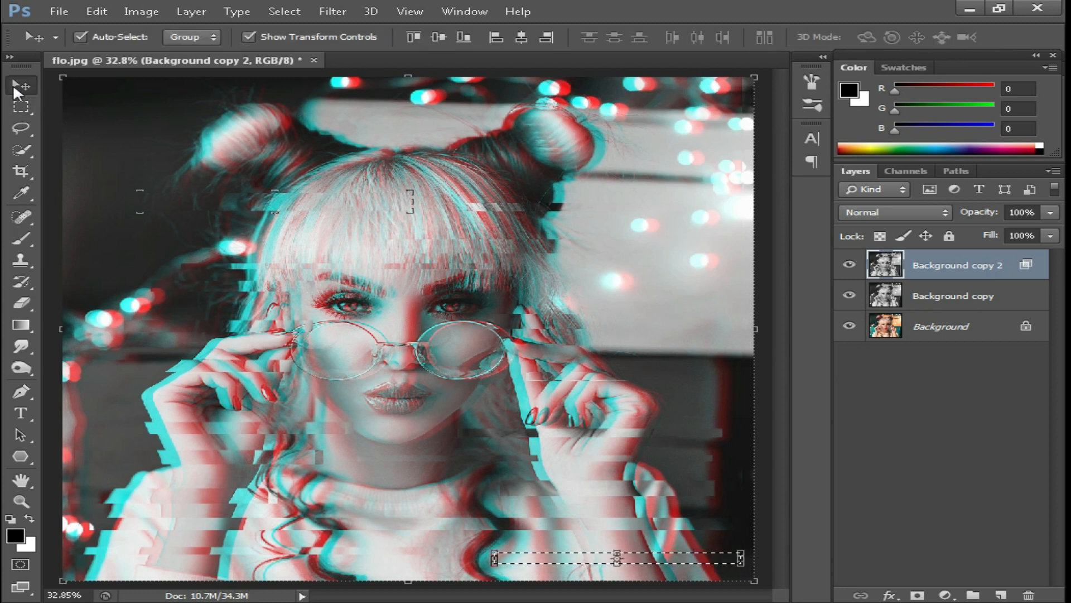
{"action": "key", "text": "shift+Right"}
{"action": "key", "text": "shift+Right"}
{"action": "key", "text": "shift+Right"}
{"action": "key", "text": "shift+Right"}
{"action": "key", "text": "shift+Right"}
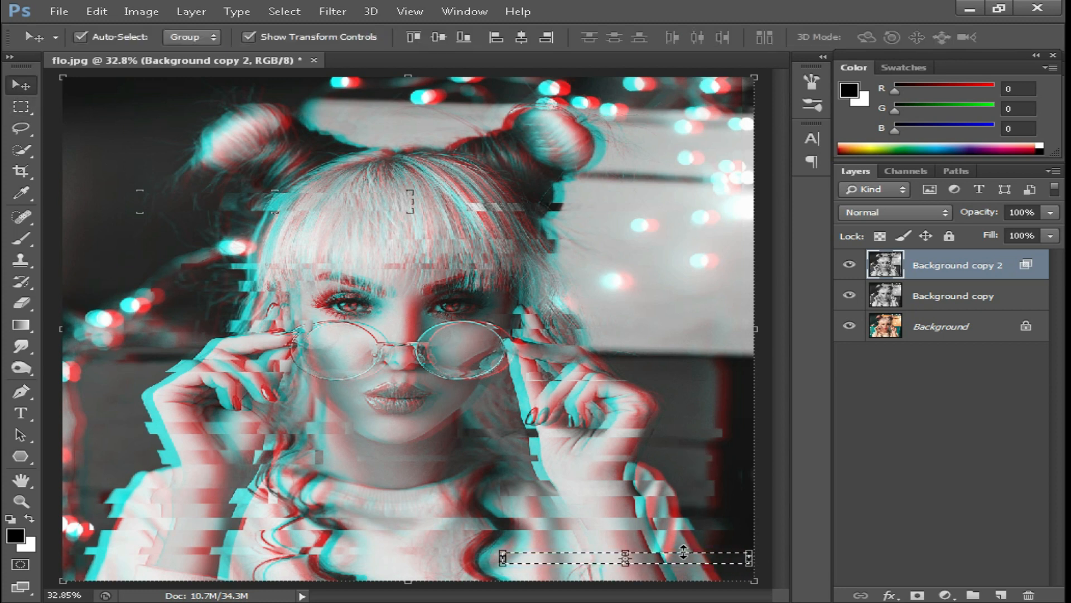
{"action": "key", "text": "m"}
{"action": "key", "text": "ctrl+d"}
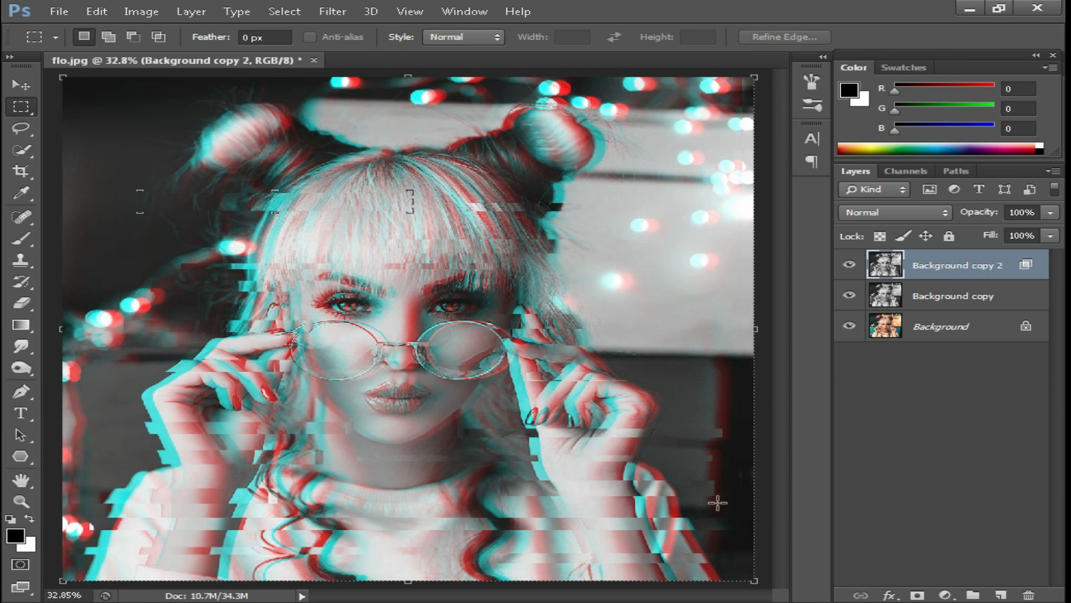
Add a new top layer filled with white and convert it to a smart object.
{"action": "left_click", "coordinate": [1000, 596]}
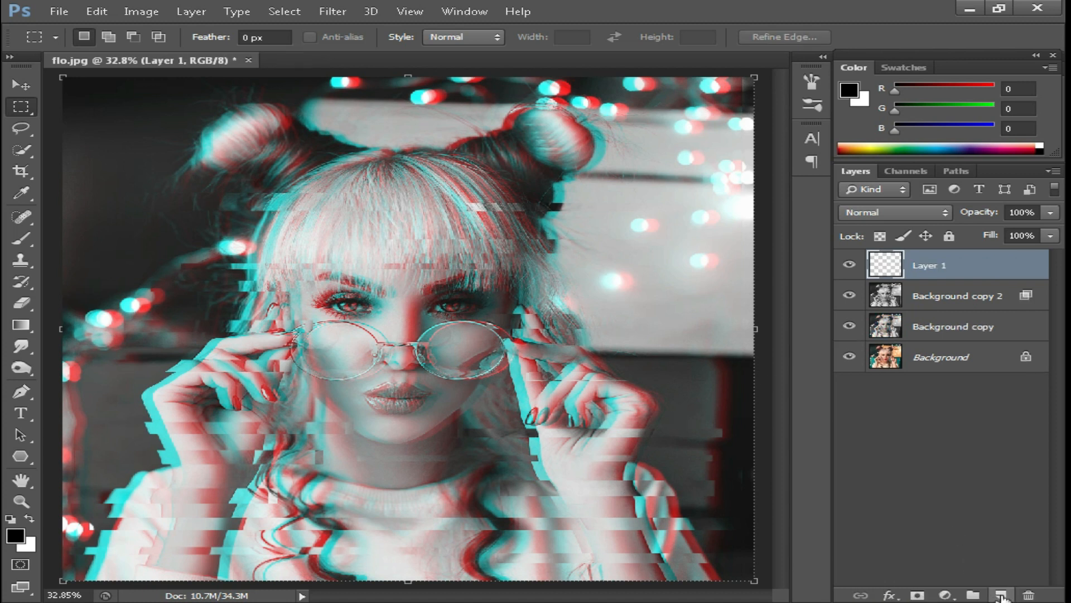
{"action": "key", "text": "ctrl+BackSpace"}
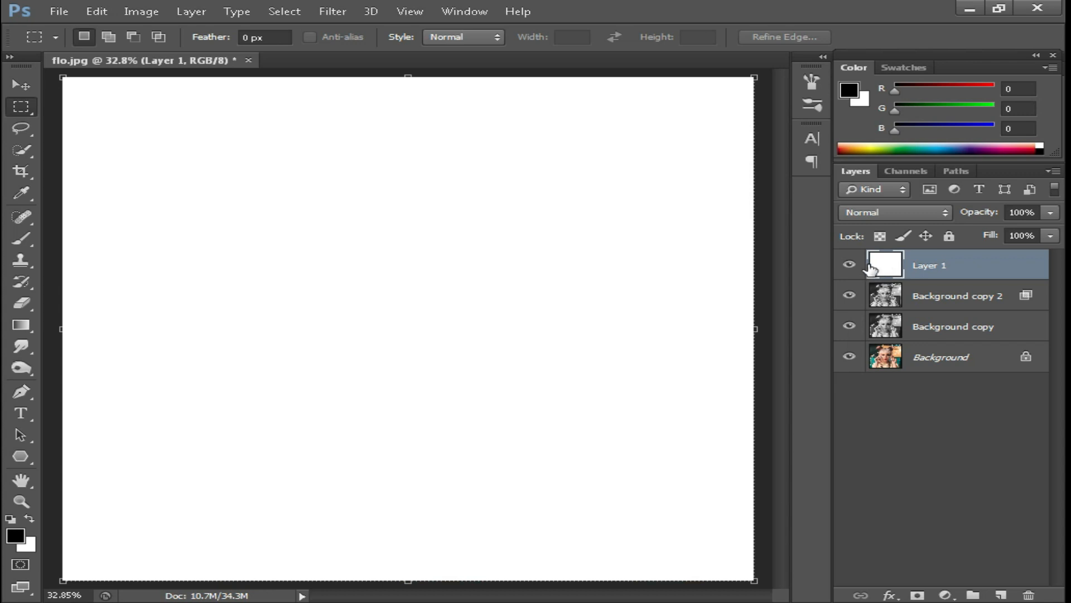
{"action": "right_click", "coordinate": [876, 269]}
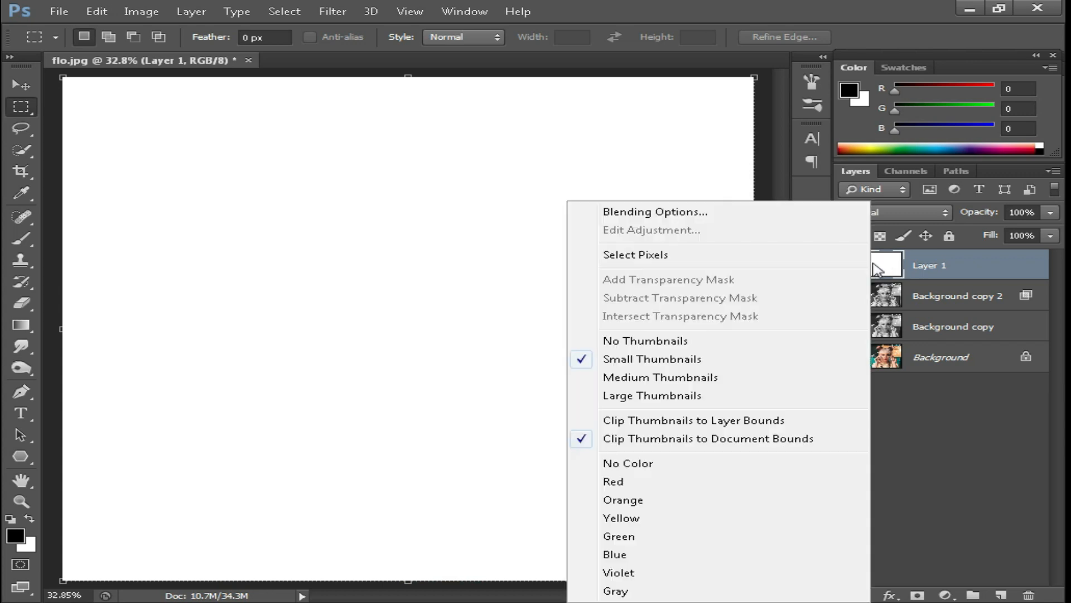
{"action": "right_click", "coordinate": [934, 265]}
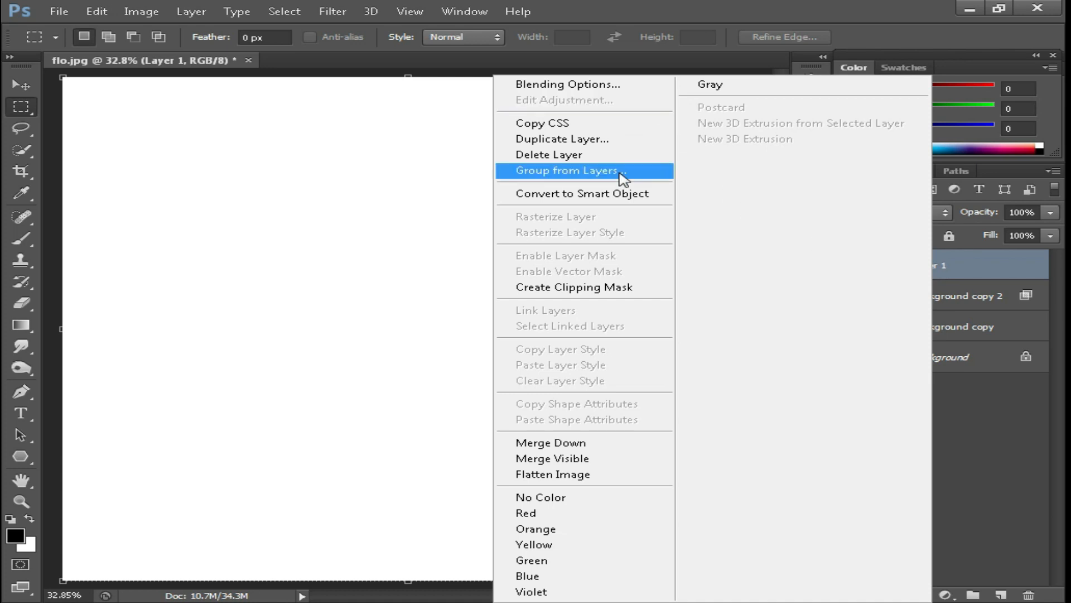
{"action": "left_click", "coordinate": [631, 195]}
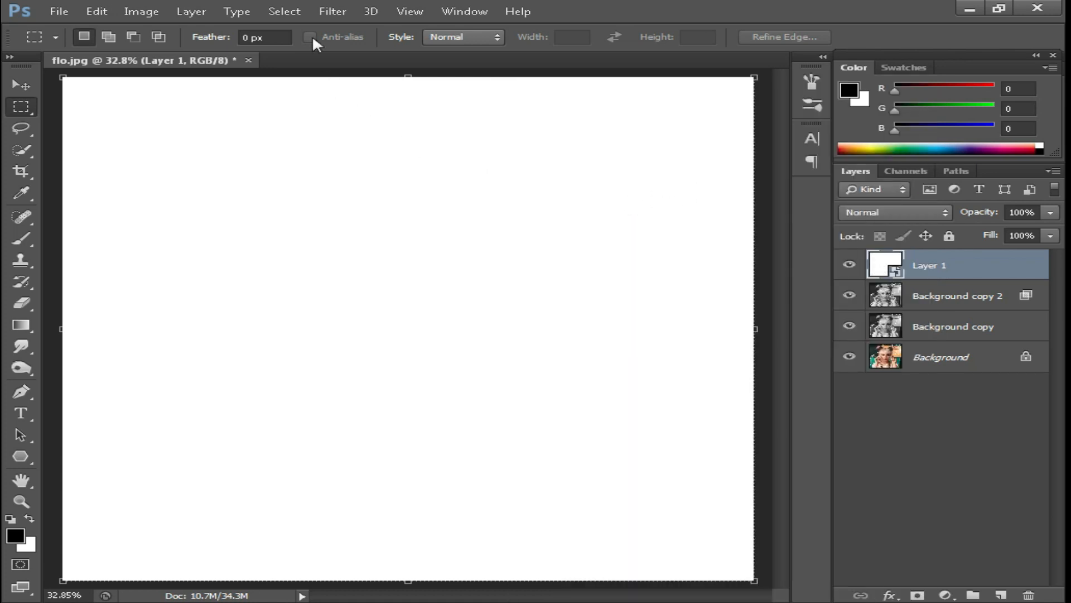
Open the Filter Gallery for the white layer and choose the Halftone Pattern sketch filter.
{"action": "left_click", "coordinate": [340, 12]}
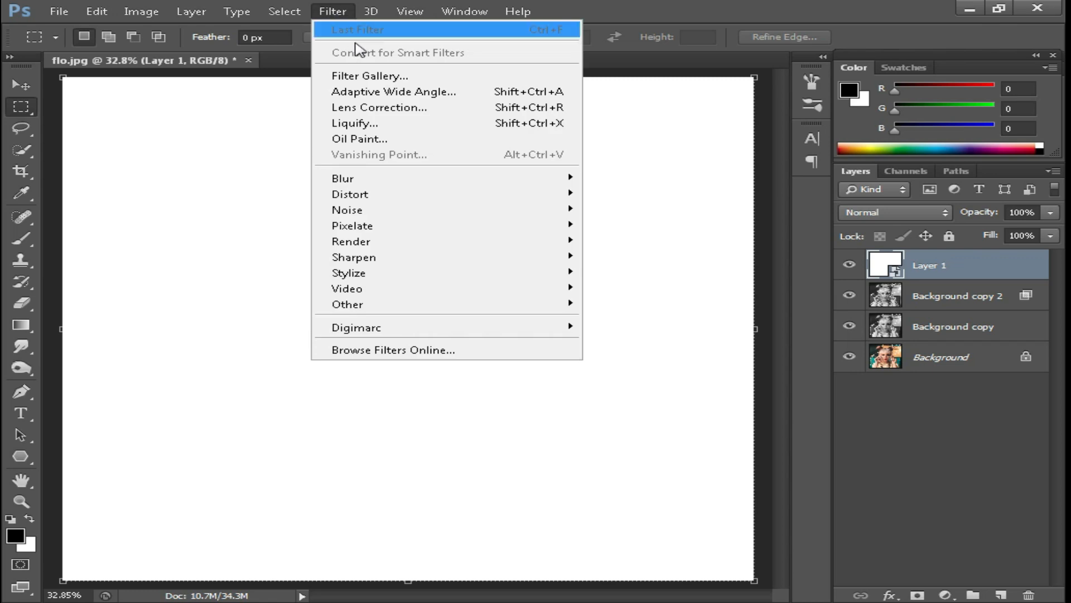
{"action": "left_click", "coordinate": [403, 82]}
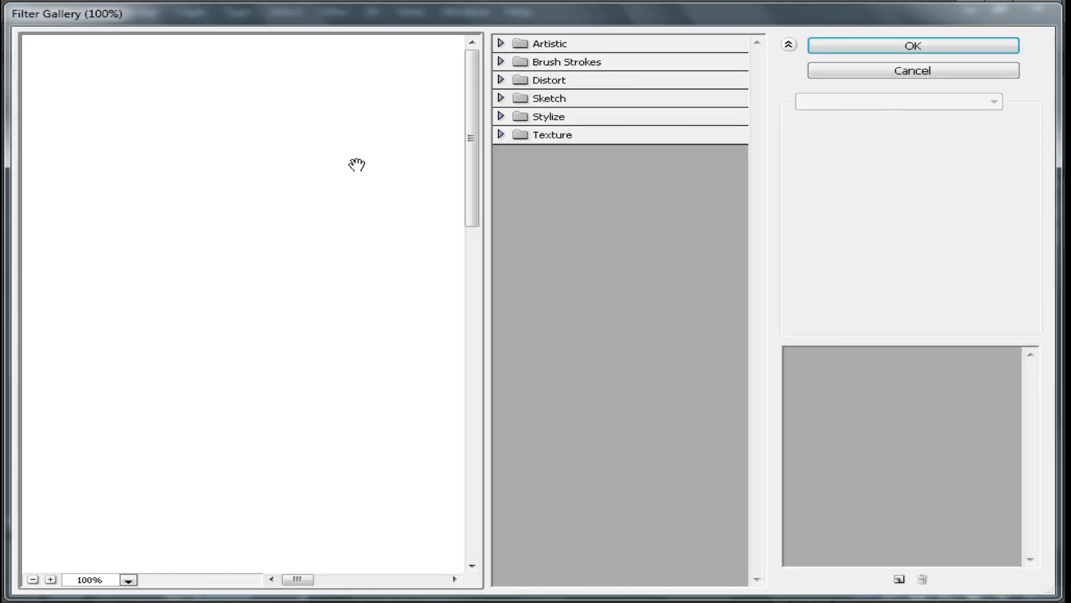
{"action": "left_click", "coordinate": [323, 187], "text": "alt"}
{"action": "left_click", "coordinate": [316, 201], "text": "alt"}
{"action": "left_click", "coordinate": [315, 201], "text": "alt"}
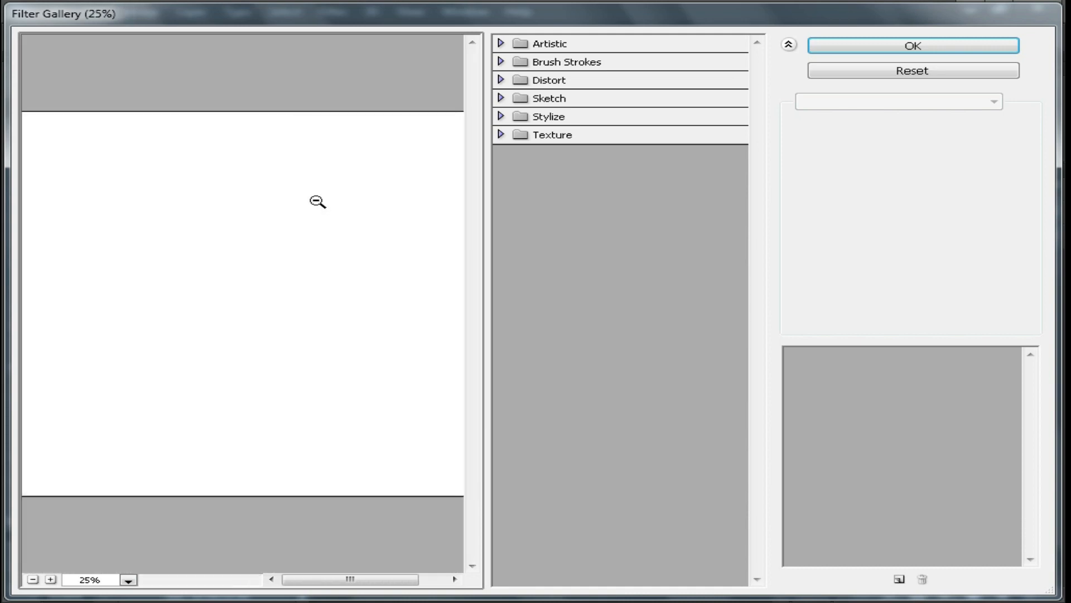
{"action": "left_click", "coordinate": [316, 201], "text": "alt"}
{"action": "left_click", "coordinate": [332, 230], "text": "ctrl"}
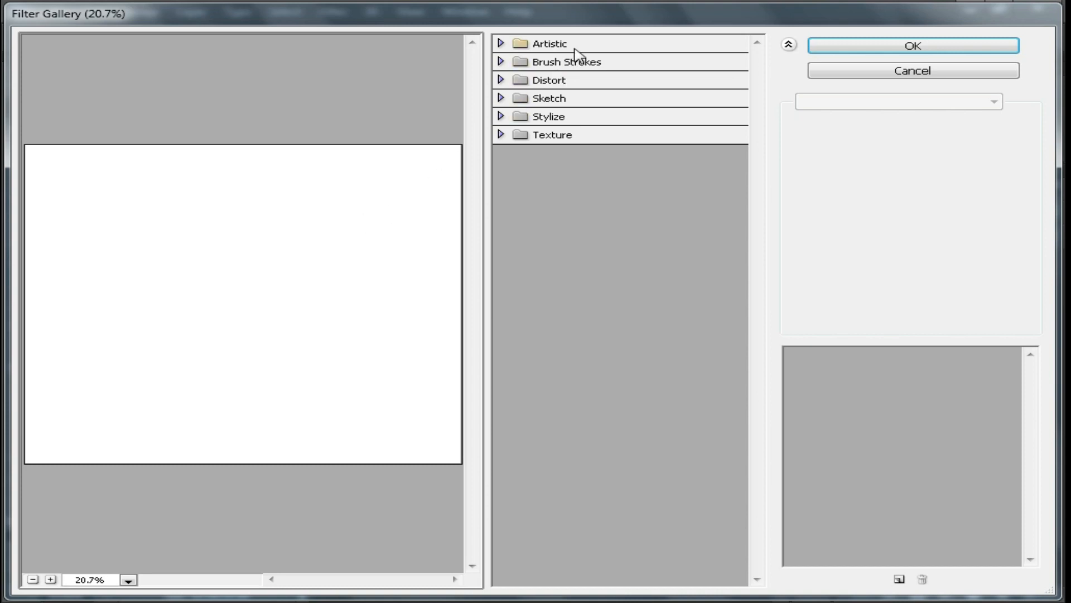
{"action": "left_click", "coordinate": [581, 122]}
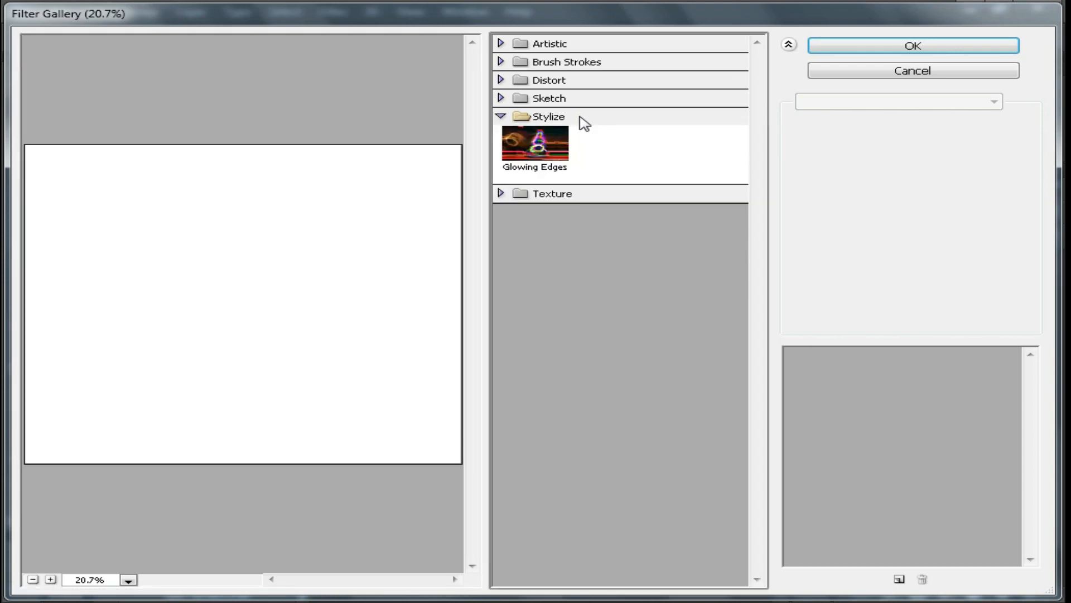
{"action": "left_click", "coordinate": [584, 98]}
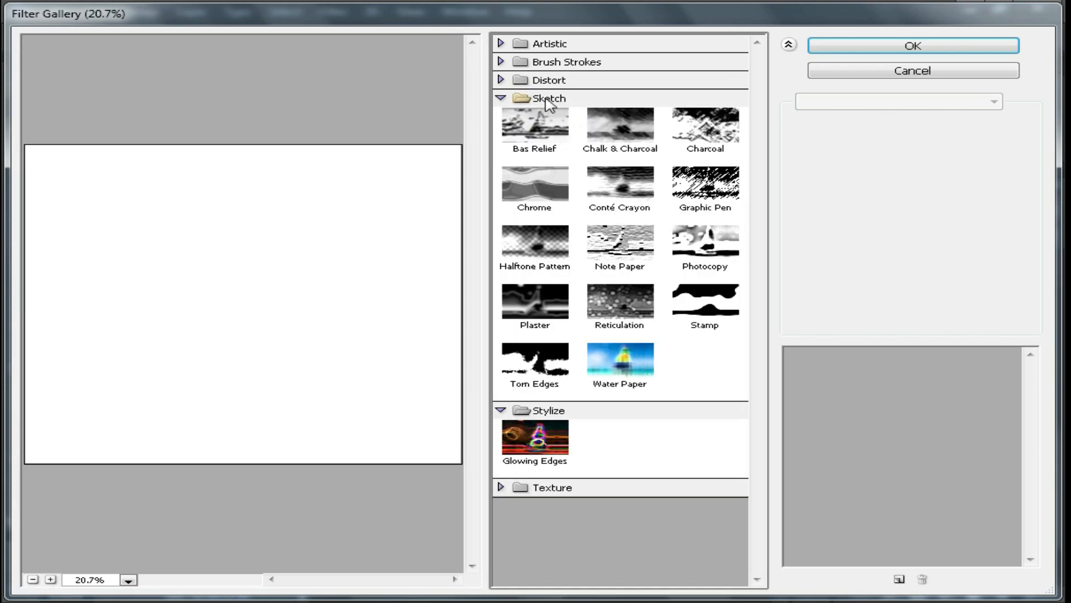
{"action": "left_click", "coordinate": [539, 247]}
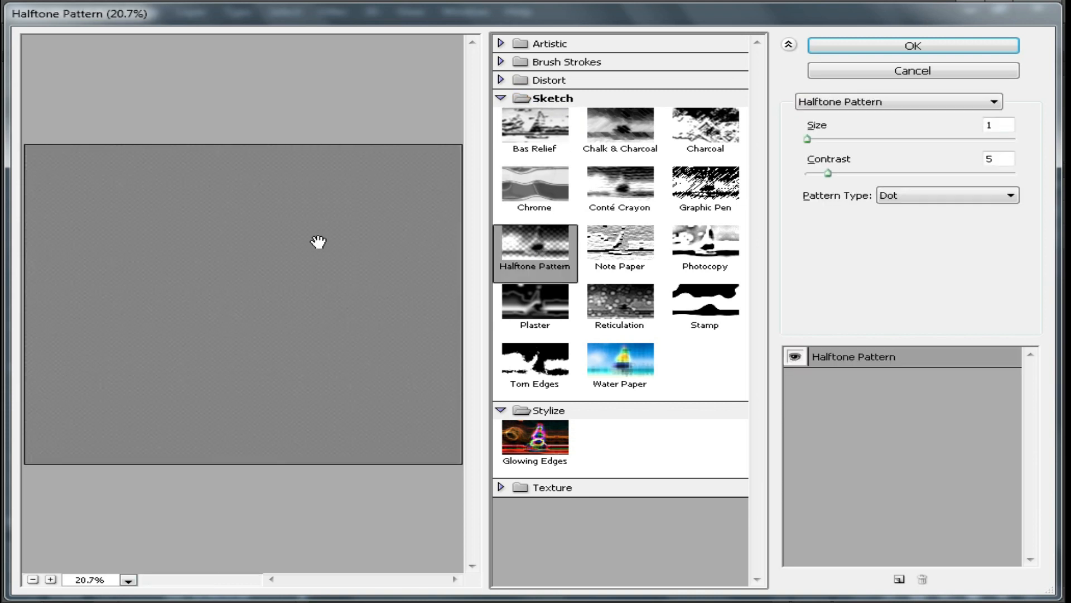
Set the halftone pattern type to Line with size 3 and apply the filter.
{"action": "left_click", "coordinate": [809, 139]}
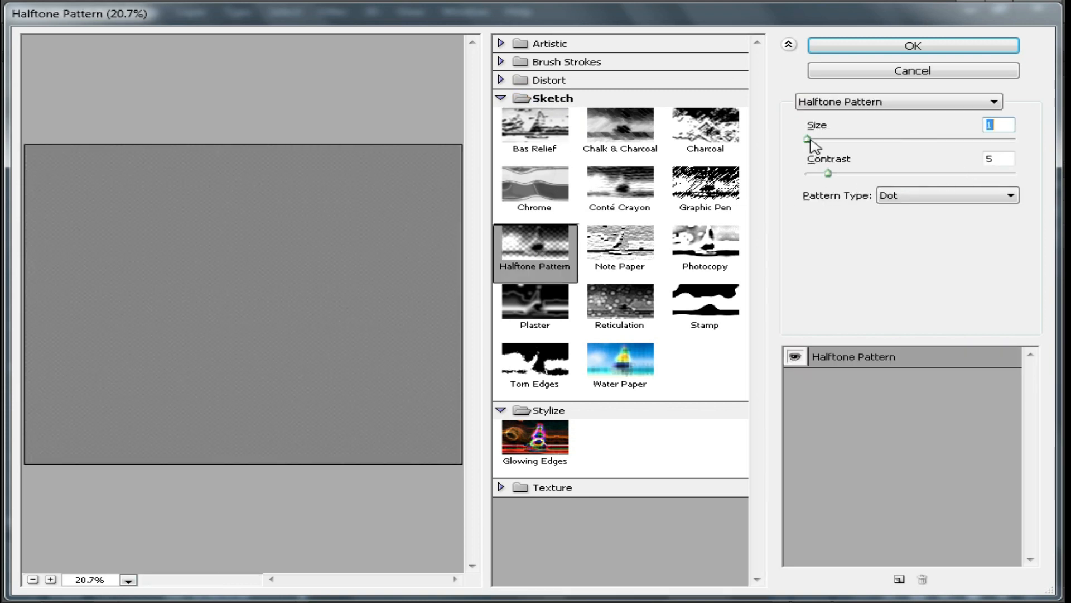
{"action": "left_click", "coordinate": [898, 198]}
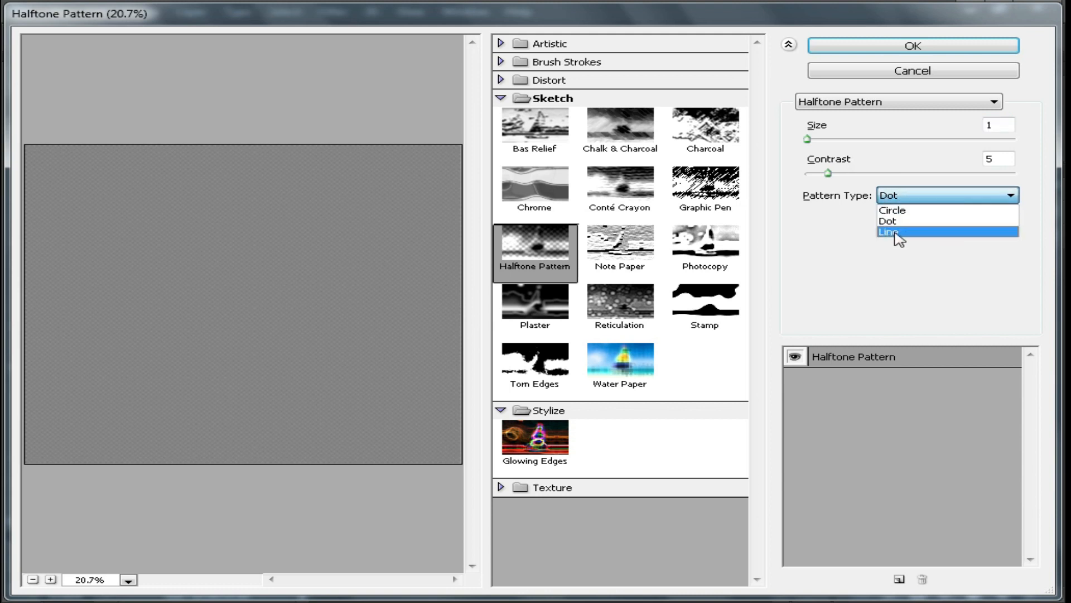
{"action": "left_click", "coordinate": [898, 232]}
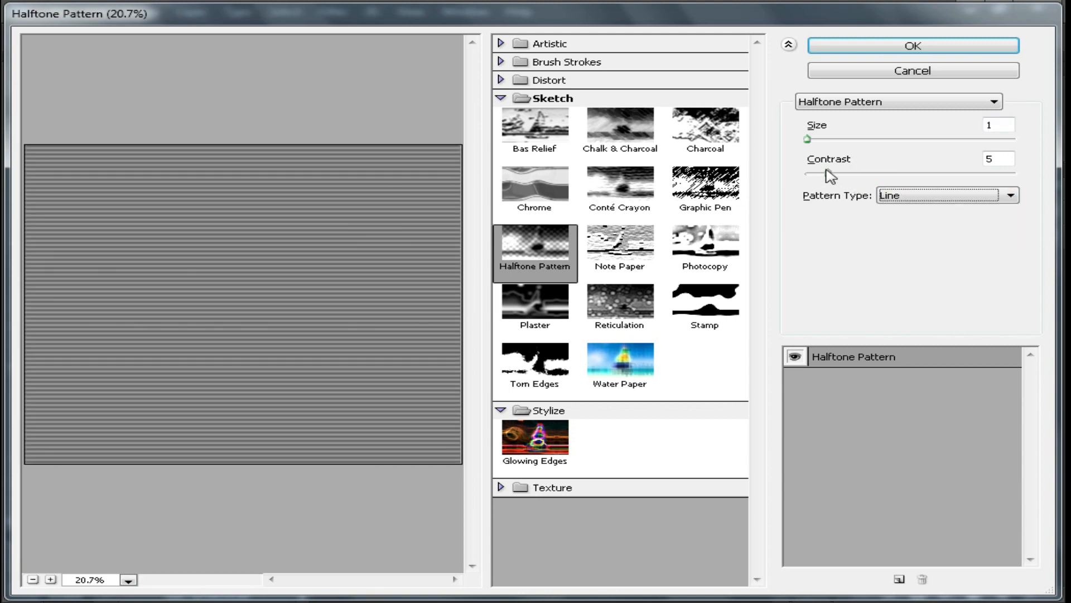
{"action": "left_click_drag", "start_coordinate": [811, 142], "coordinate": [833, 142]}
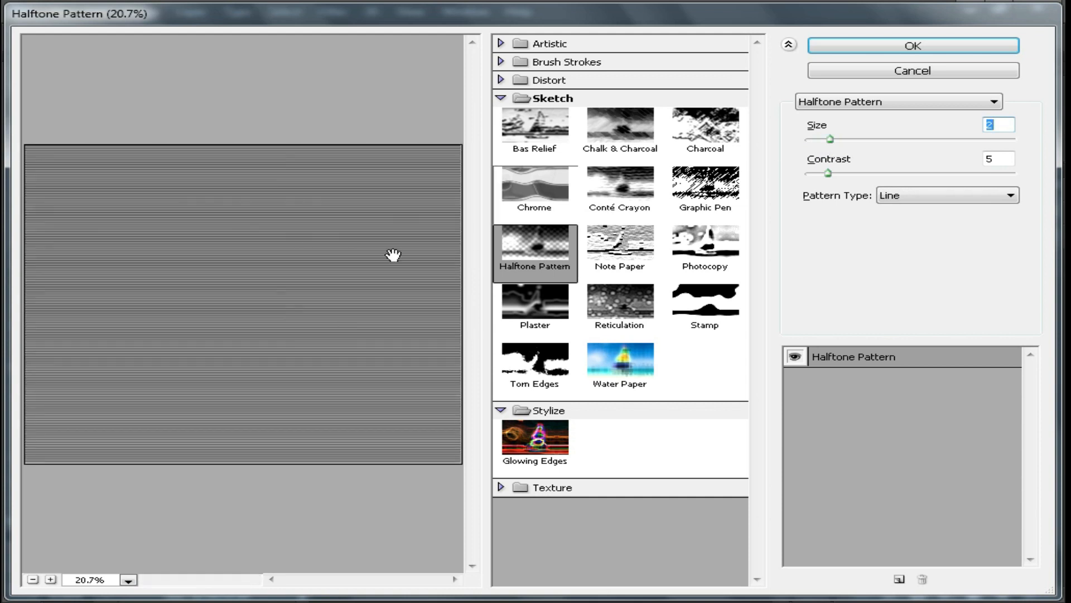
{"action": "left_click", "coordinate": [332, 247], "text": "ctrl"}
{"action": "left_click", "coordinate": [313, 232], "text": "ctrl"}
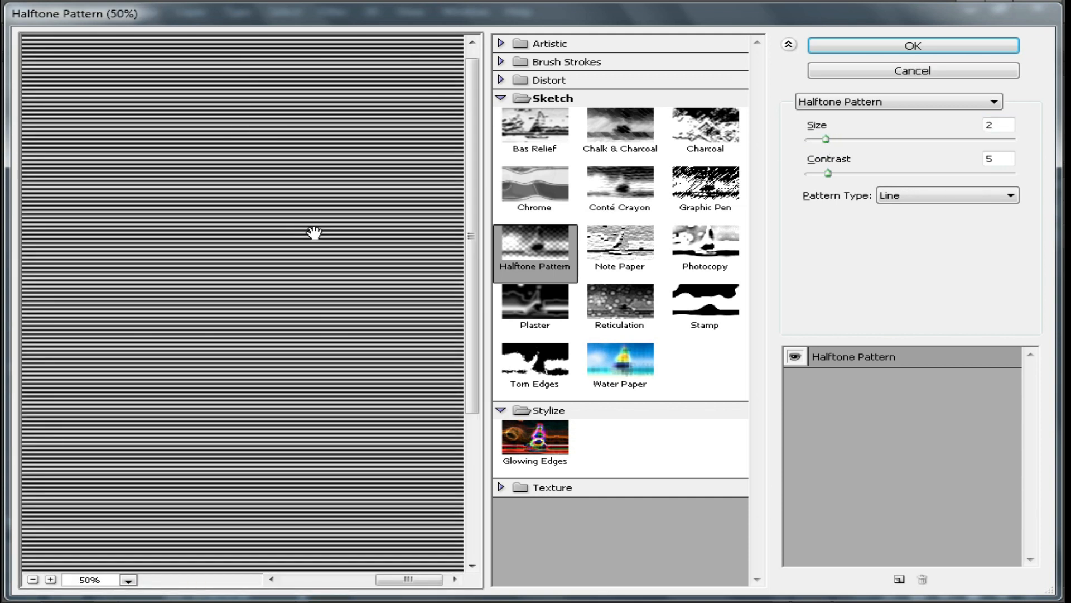
{"action": "left_click_drag", "start_coordinate": [828, 140], "coordinate": [851, 144]}
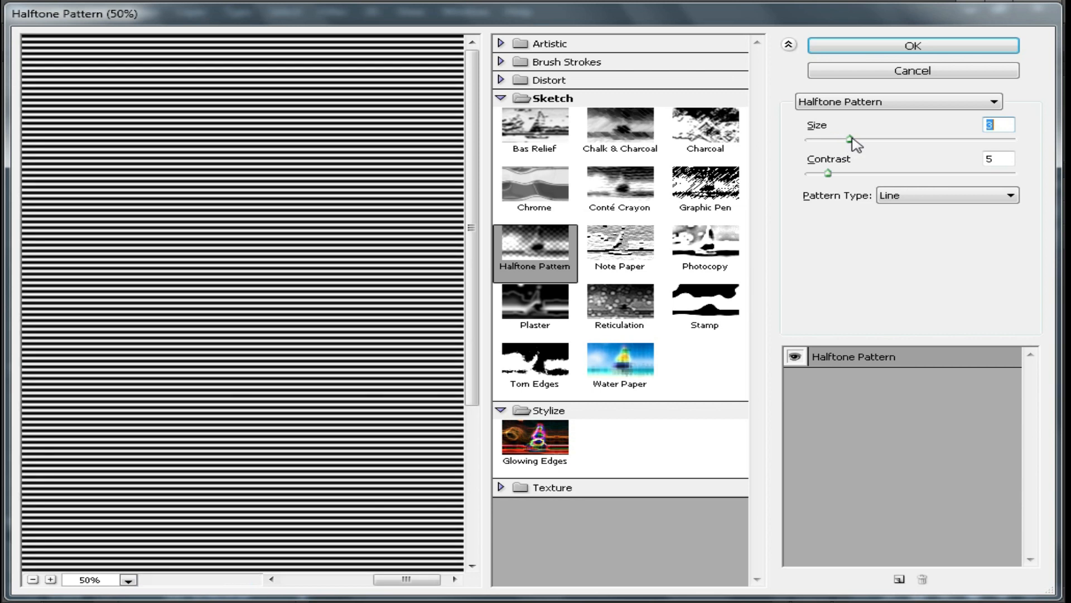
{"action": "left_click", "coordinate": [891, 46]}
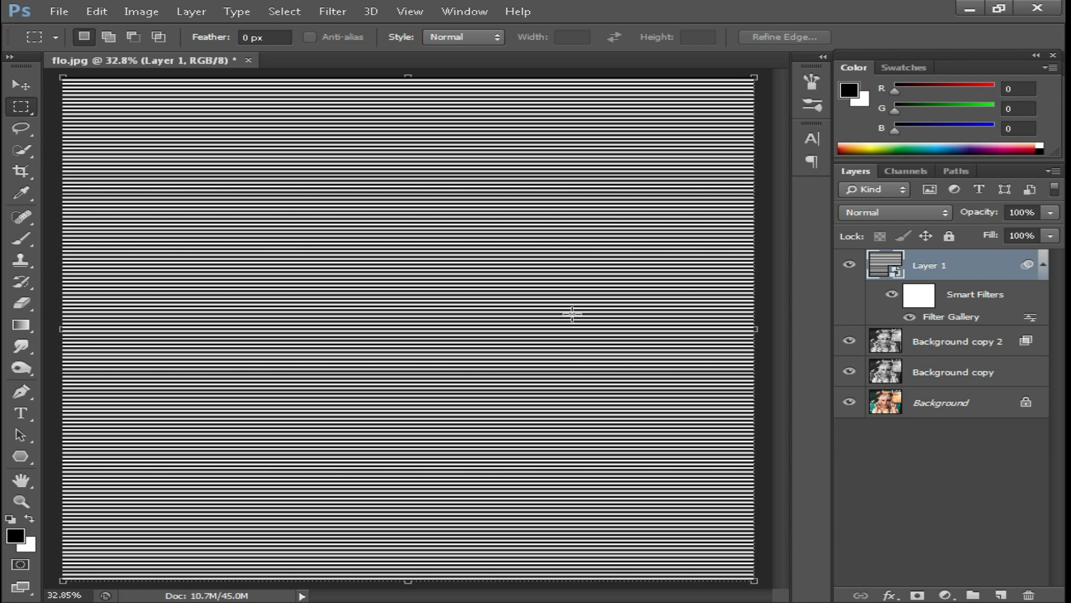
Set the blend mode of the striped layer to Overlay and check the scan lines up close at 50% zoom.
{"action": "left_click", "coordinate": [921, 211]}
{"action": "left_click", "coordinate": [870, 207]}
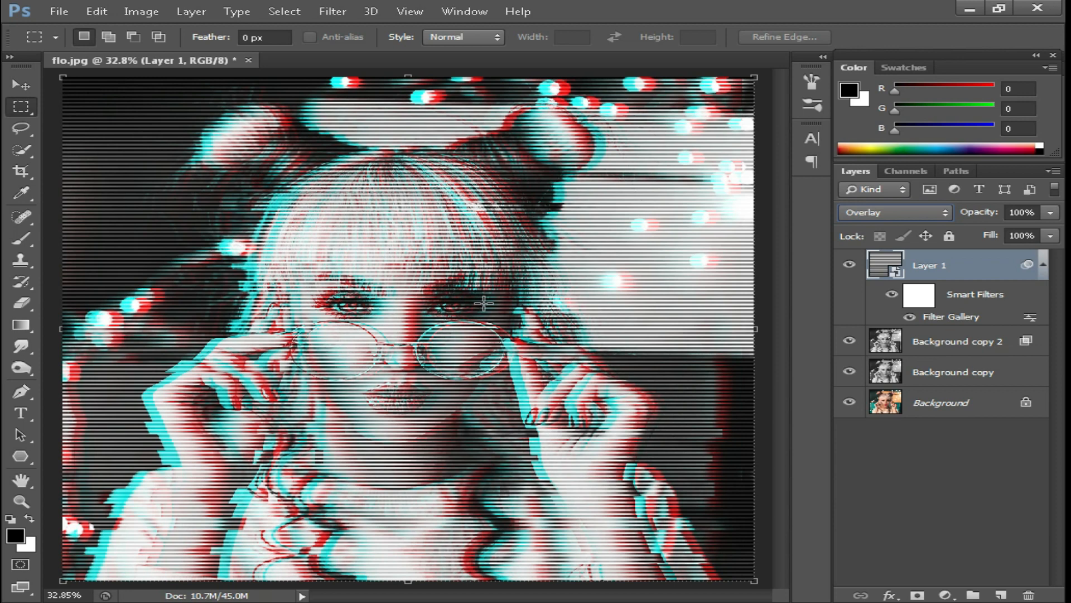
{"action": "key", "text": "ctrl+plus"}
{"action": "key", "text": "ctrl+plus"}
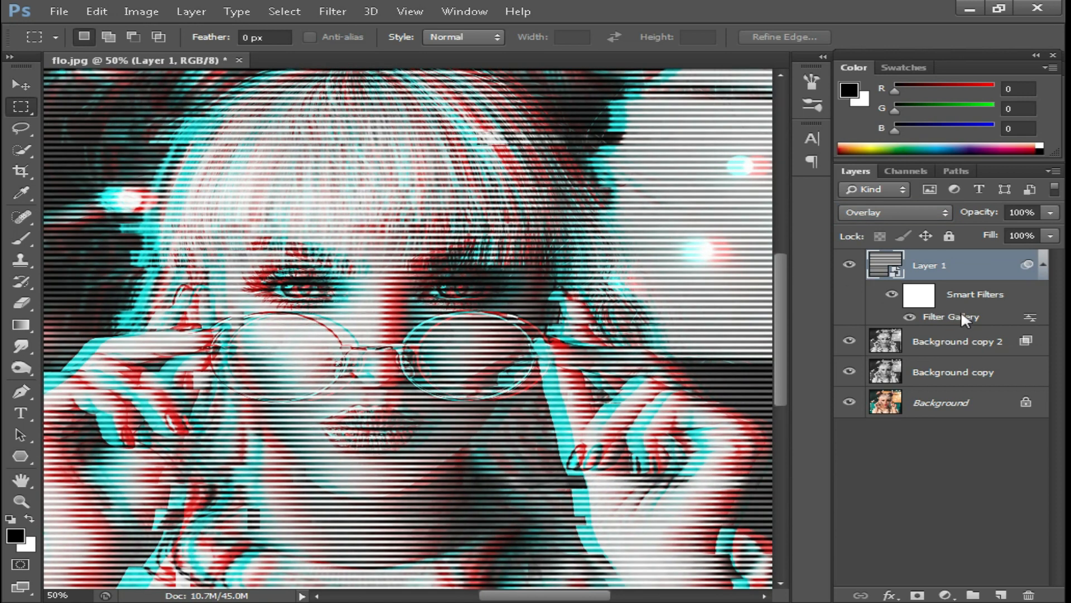
Reopen the striped layer's Halftone Pattern smart filter and reduce the pattern size to 2.
{"action": "double_click", "coordinate": [961, 314]}
{"action": "left_click", "coordinate": [837, 140]}
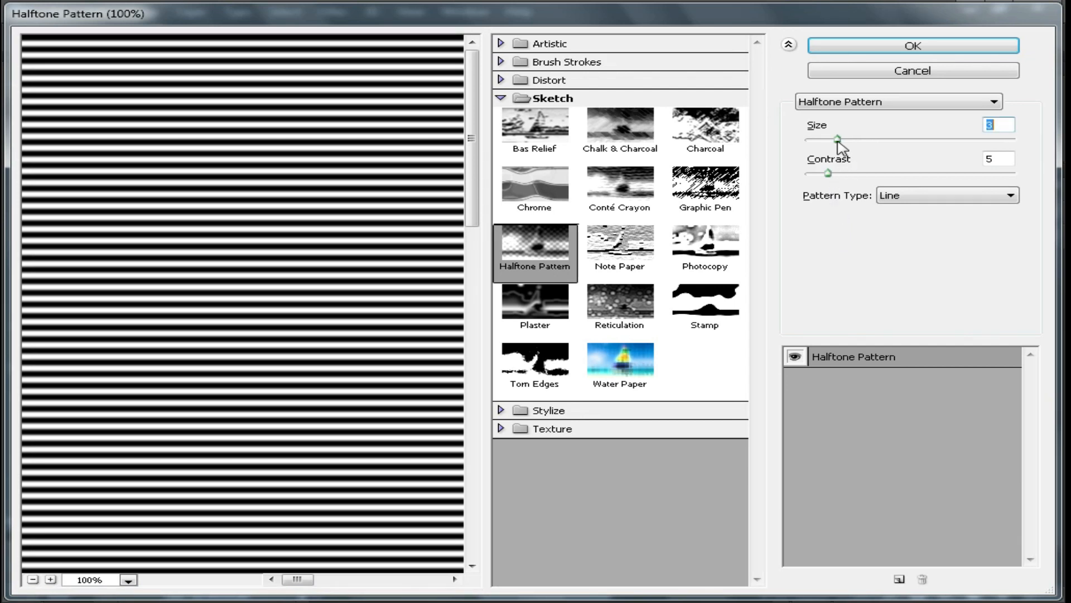
{"action": "left_click_drag", "start_coordinate": [837, 142], "coordinate": [835, 143]}
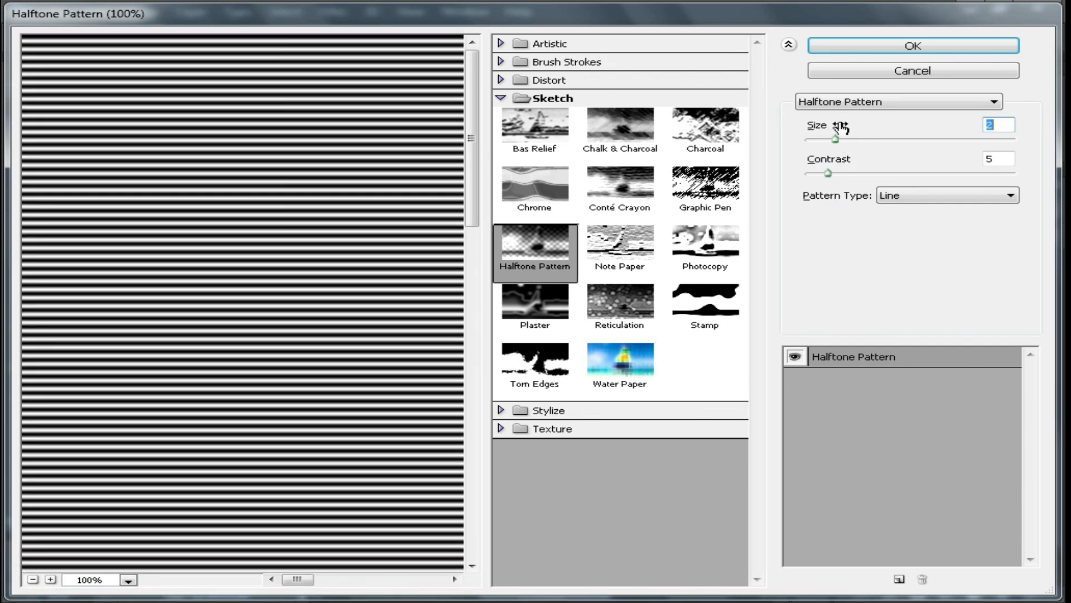
{"action": "left_click", "coordinate": [888, 44]}
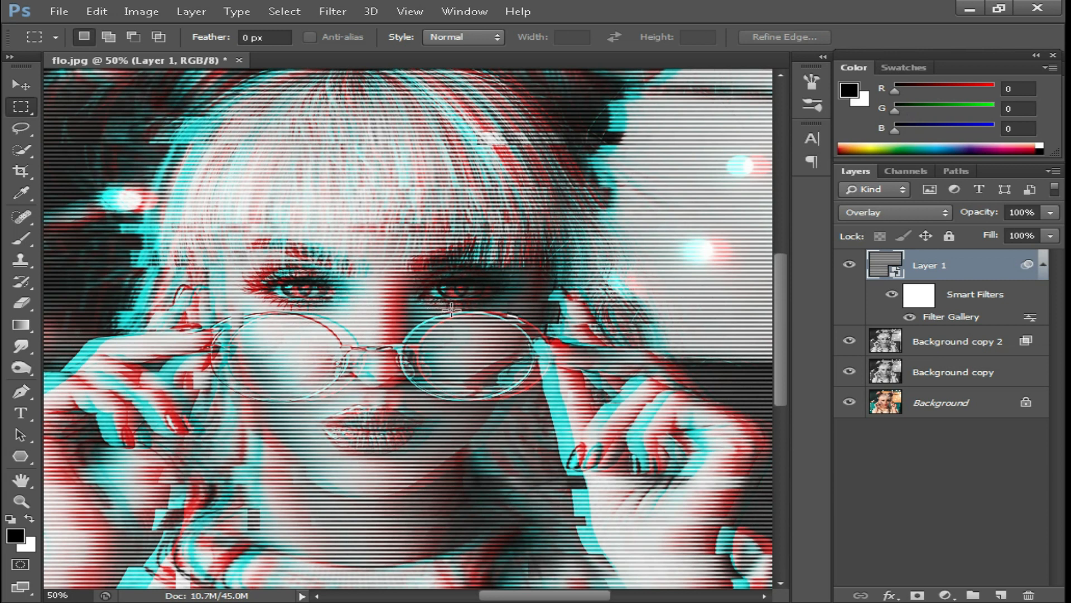
Soften the scan-line layer by setting its fill to 75% and its opacity to 64%.
{"action": "left_click", "coordinate": [1051, 236]}
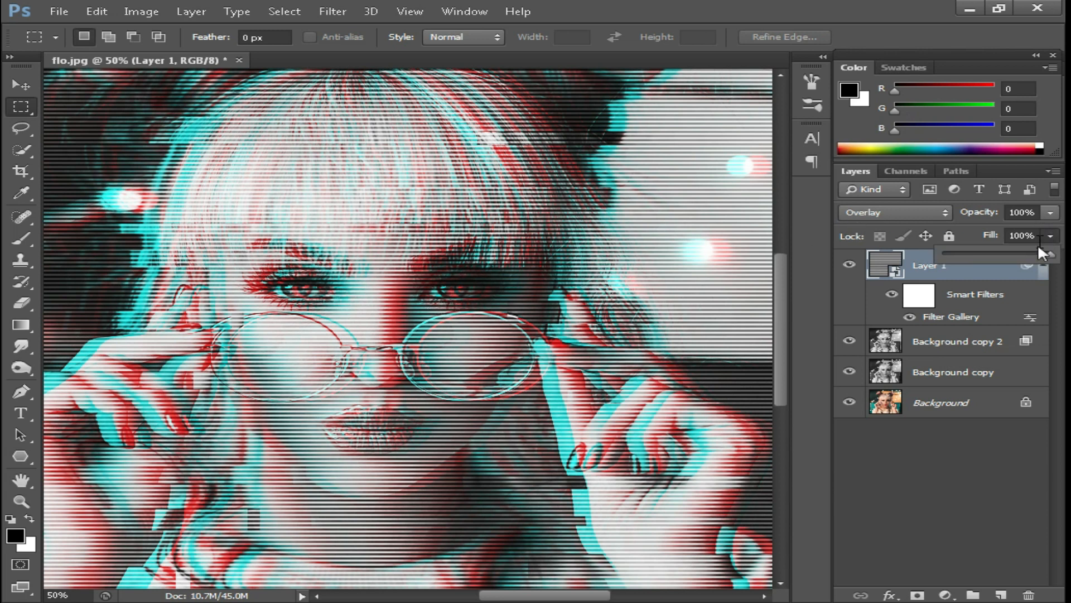
{"action": "left_click_drag", "start_coordinate": [1032, 252], "coordinate": [1029, 253]}
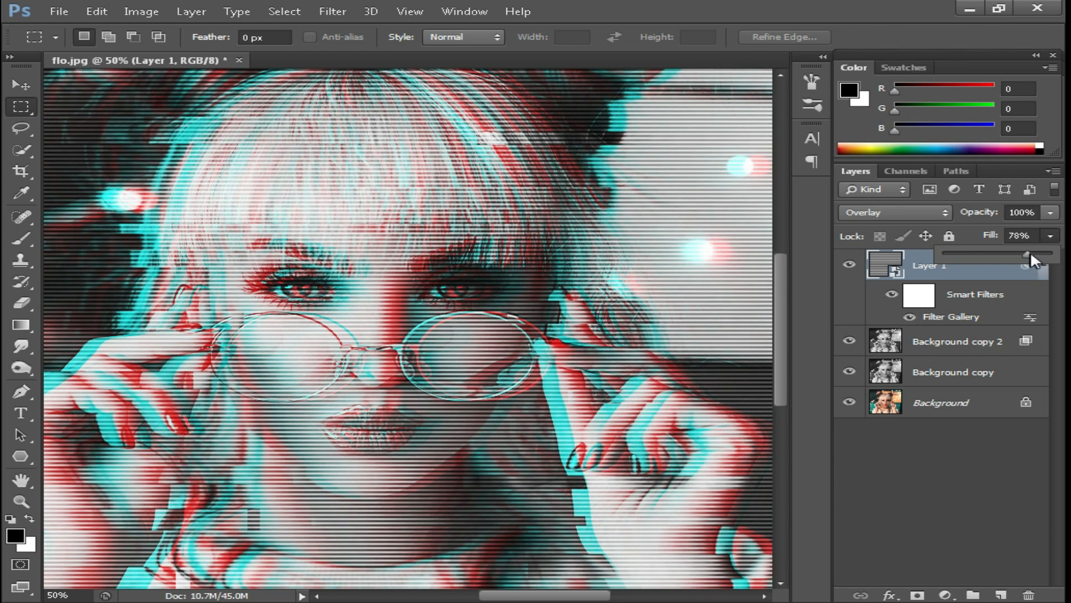
{"action": "left_click", "coordinate": [1051, 213]}
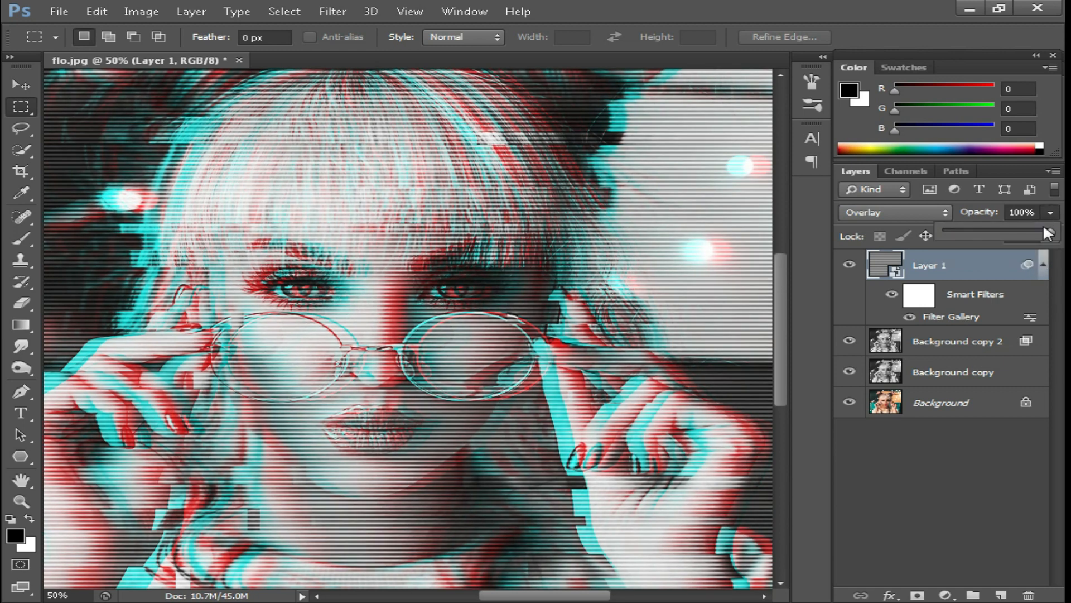
{"action": "left_click_drag", "start_coordinate": [1029, 233], "coordinate": [1031, 235]}
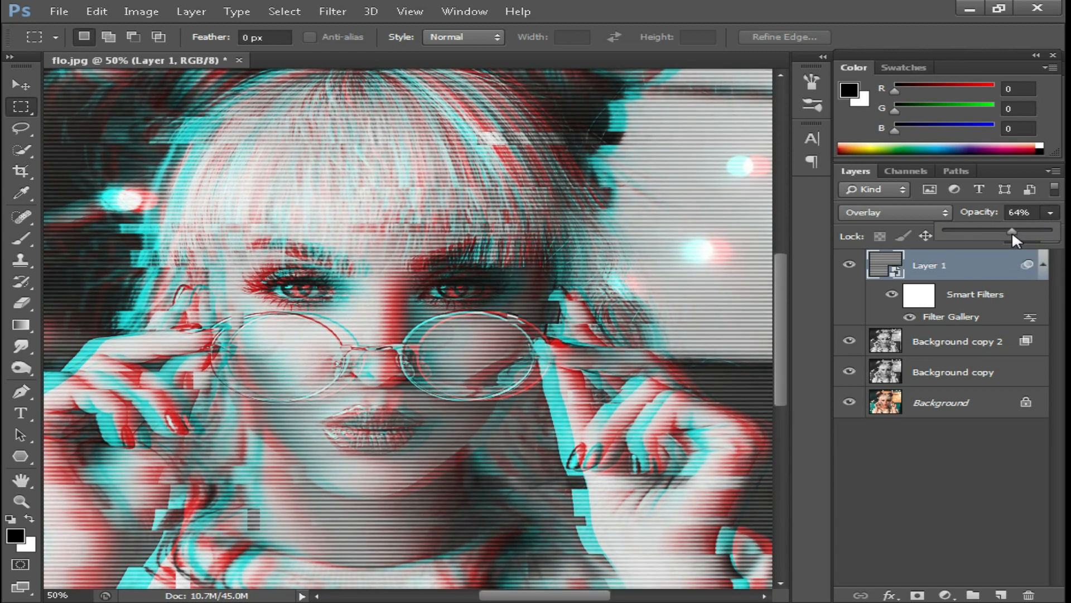
{"action": "left_click", "coordinate": [1051, 215]}
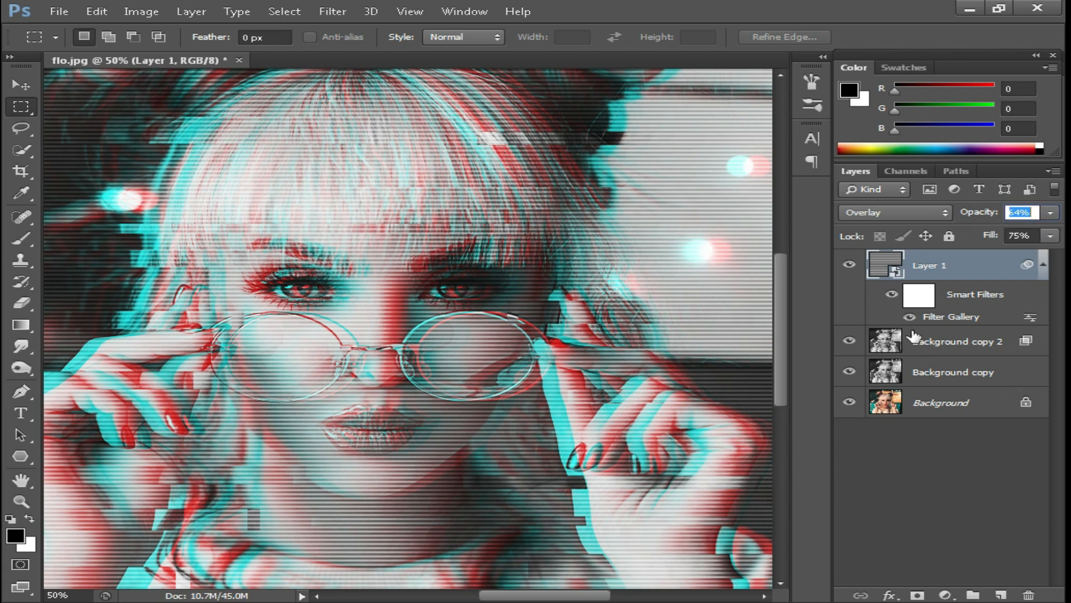
Add a Levels adjustment layer on top with the midtones at 0.88 and the black input level at 13.
{"action": "left_click", "coordinate": [944, 595]}
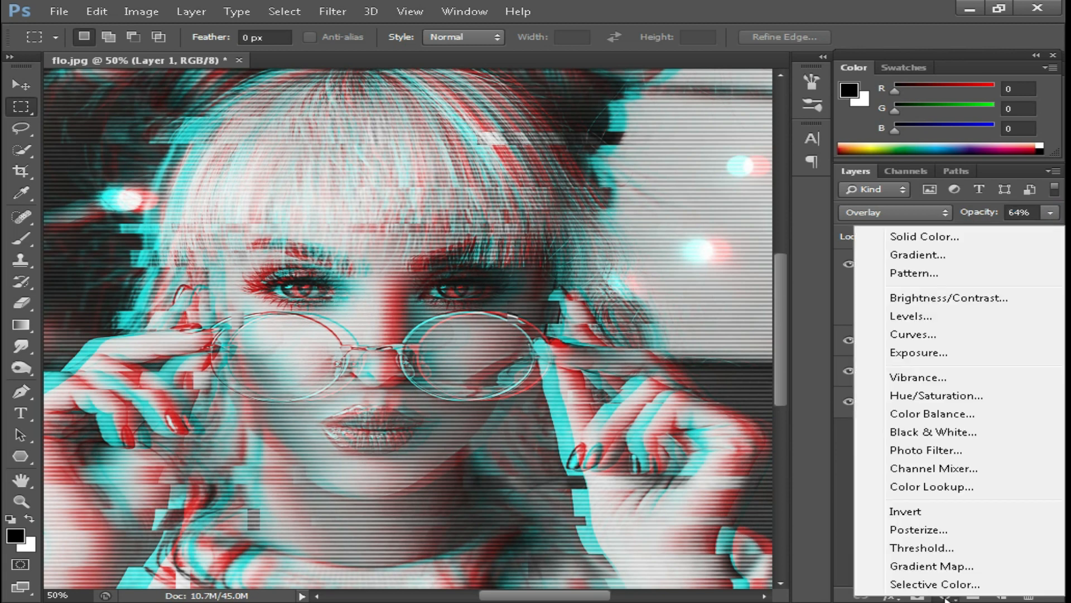
{"action": "left_click", "coordinate": [914, 317]}
{"action": "mouse_move", "coordinate": [627, 392]}
{"action": "left_mouse_down"}
{"action": "mouse_move", "coordinate": [617, 392]}
{"action": "mouse_move", "coordinate": [634, 392]}
{"action": "left_mouse_up"}
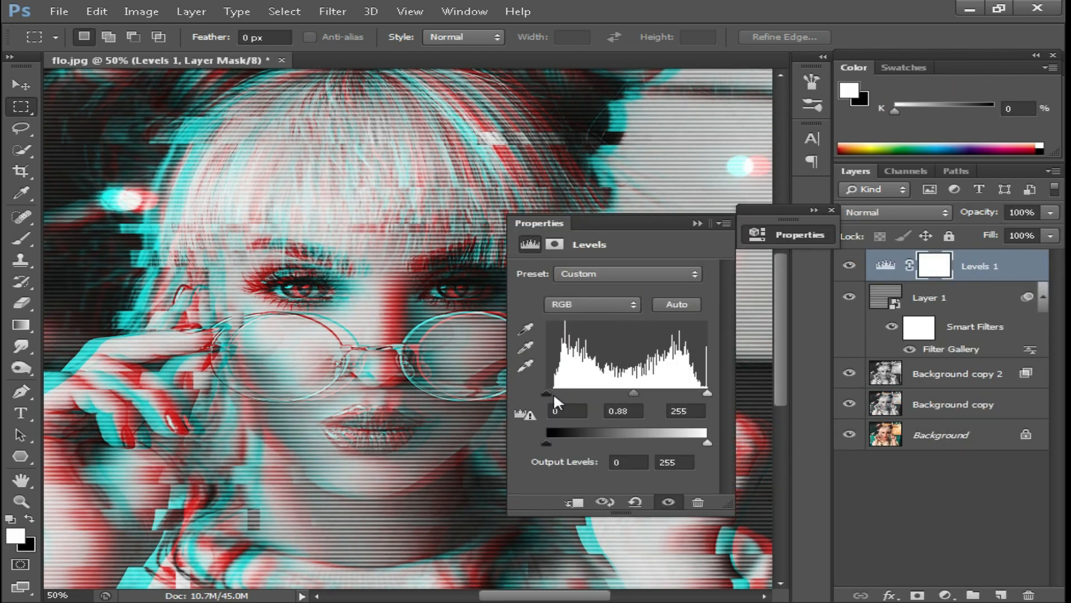
{"action": "left_click_drag", "start_coordinate": [548, 393], "coordinate": [556, 394]}
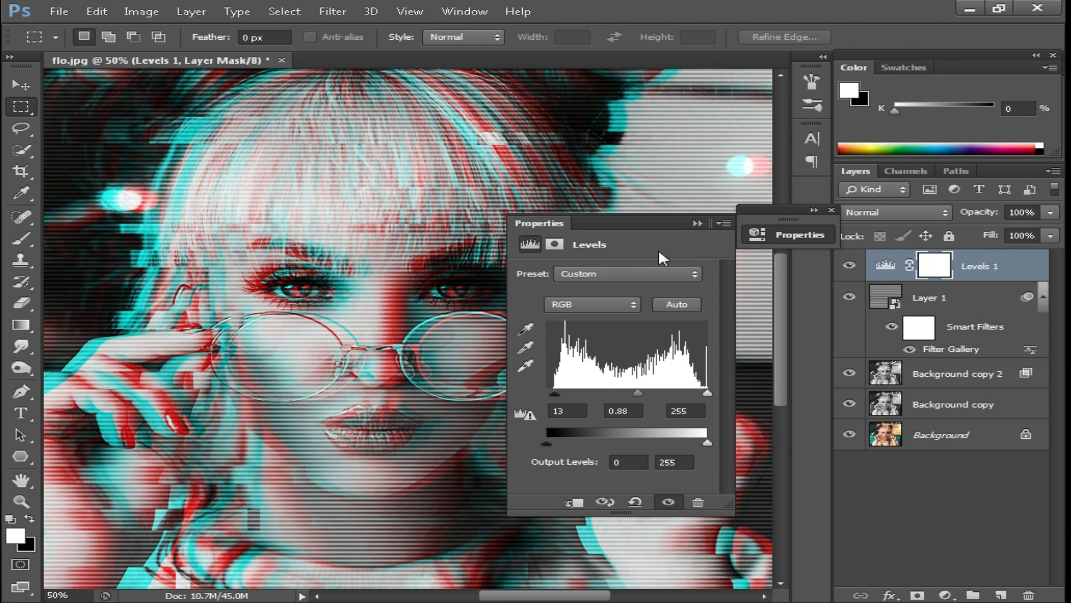
{"action": "left_click", "coordinate": [697, 223]}
Compare the full image with the original photo by toggling the upper layers' visibility, and merge all layers into the background.
{"action": "key", "text": "ctrl+minus"}
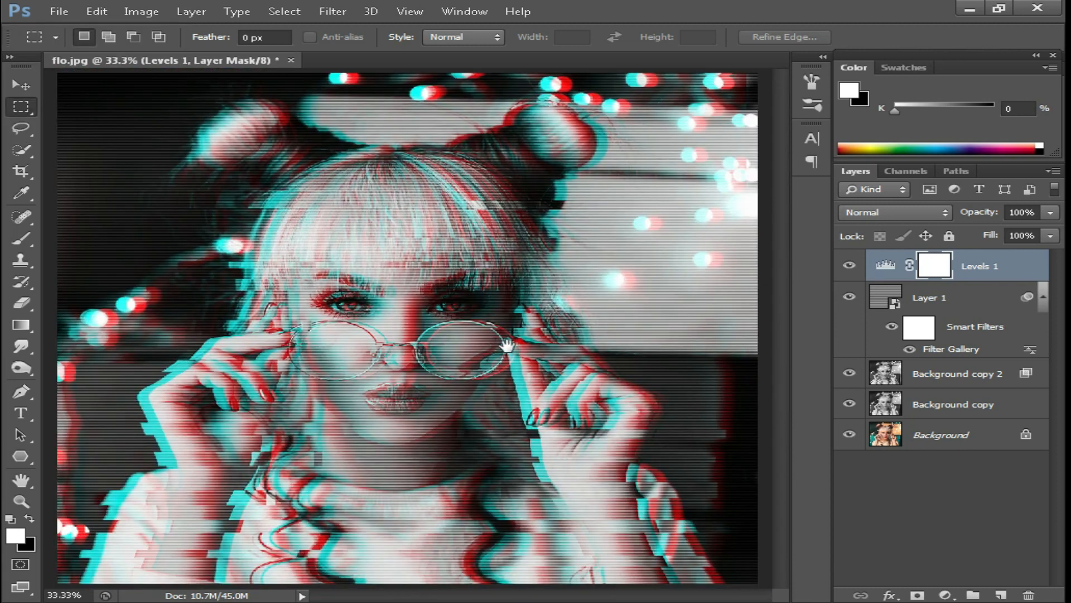
{"action": "left_click_drag", "start_coordinate": [851, 409], "coordinate": [849, 347]}
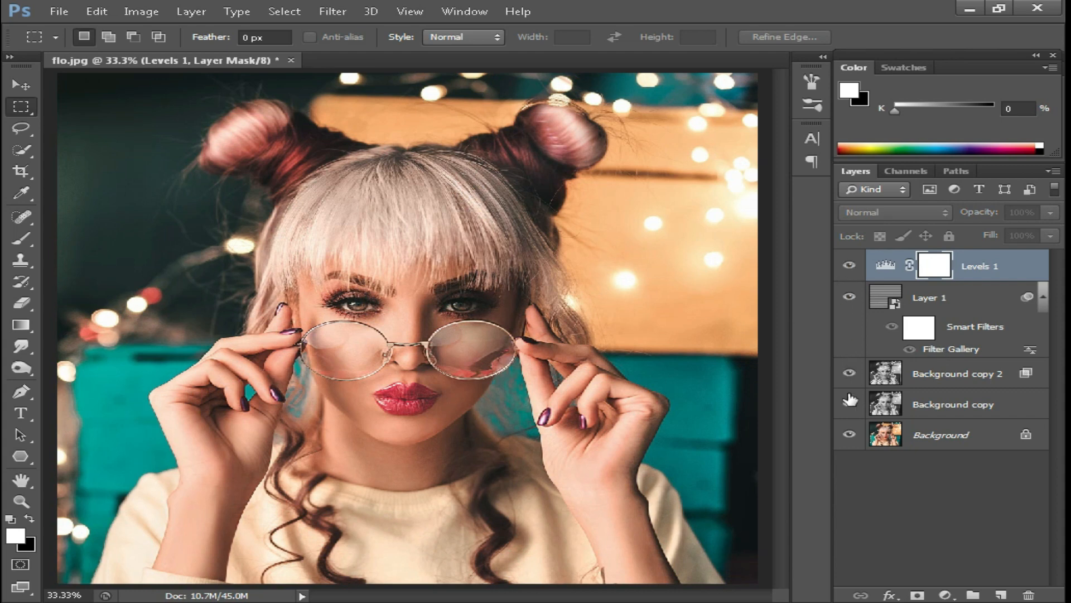
{"action": "key", "text": "ctrl+shift+e"}
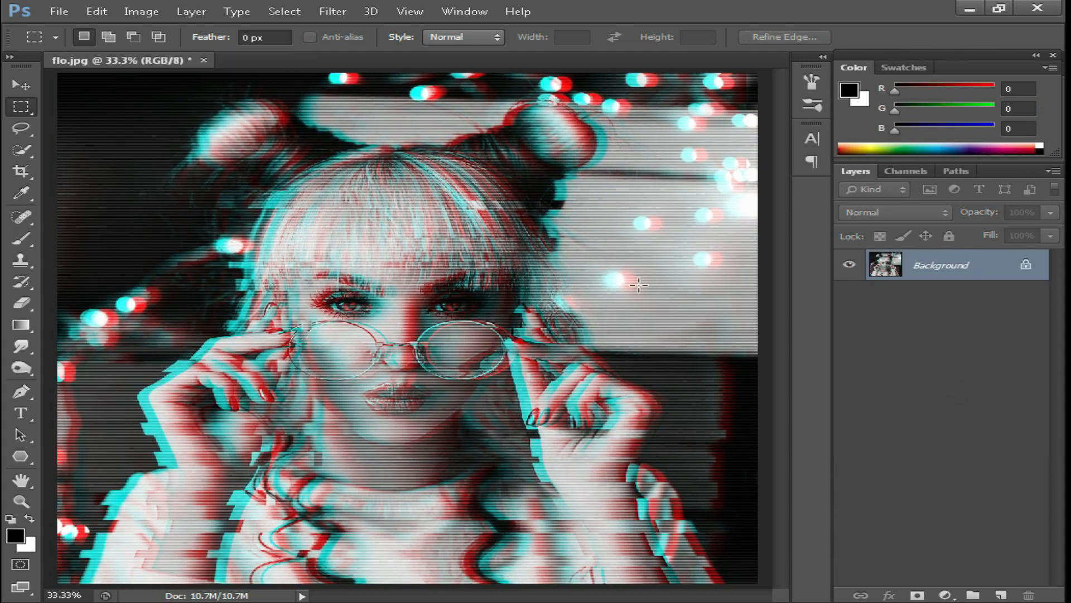